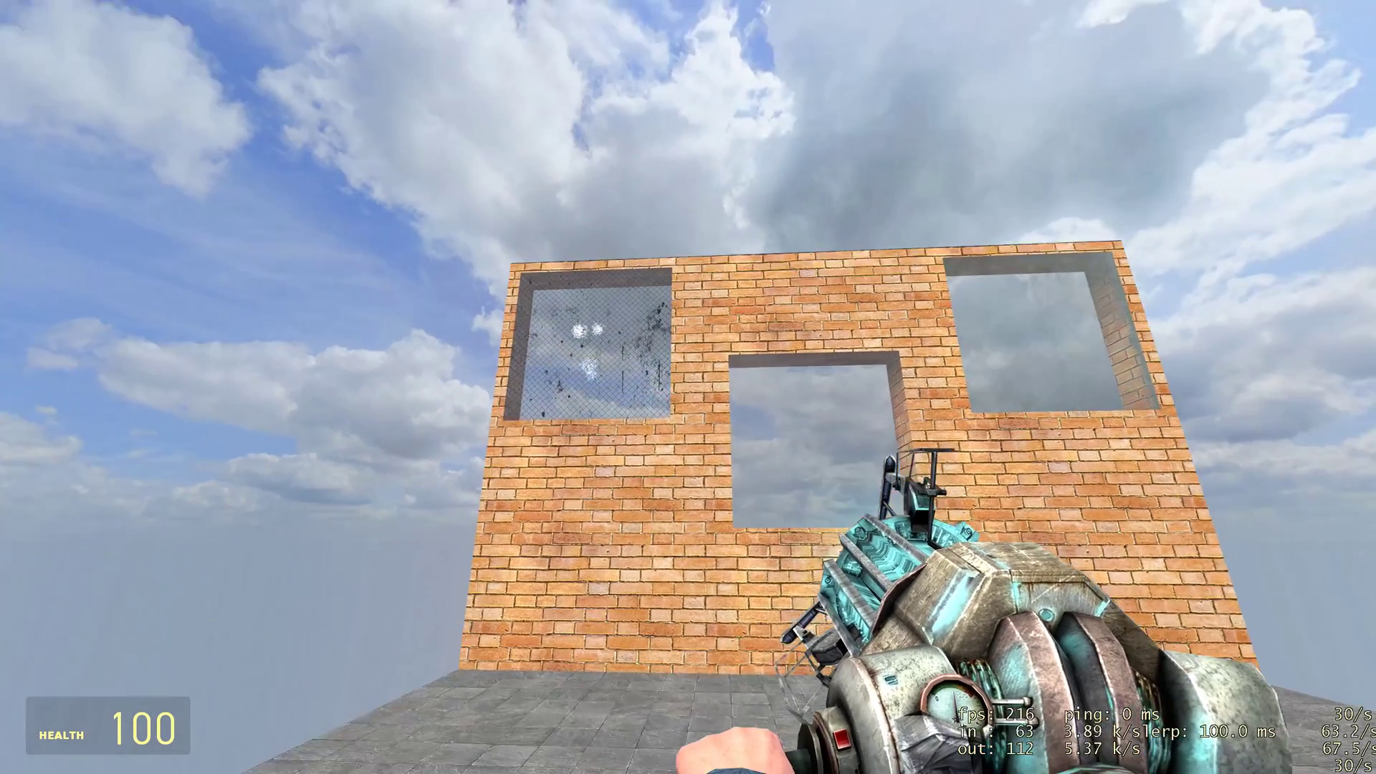
Step: Walk up to the wall and shoot the left window, leaving bullet holes in its glass
key(w)
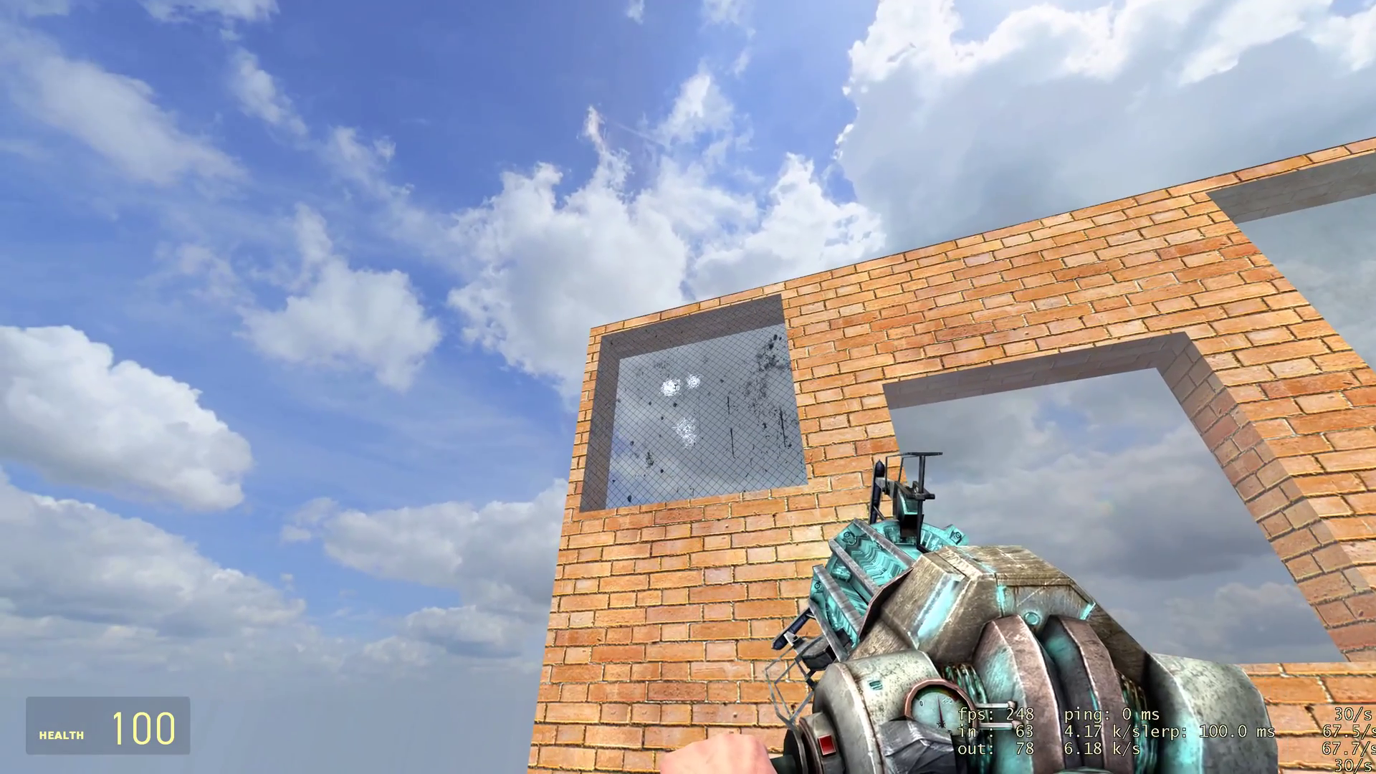
click(688, 387)
key(w)
key(s)
click(688, 388)
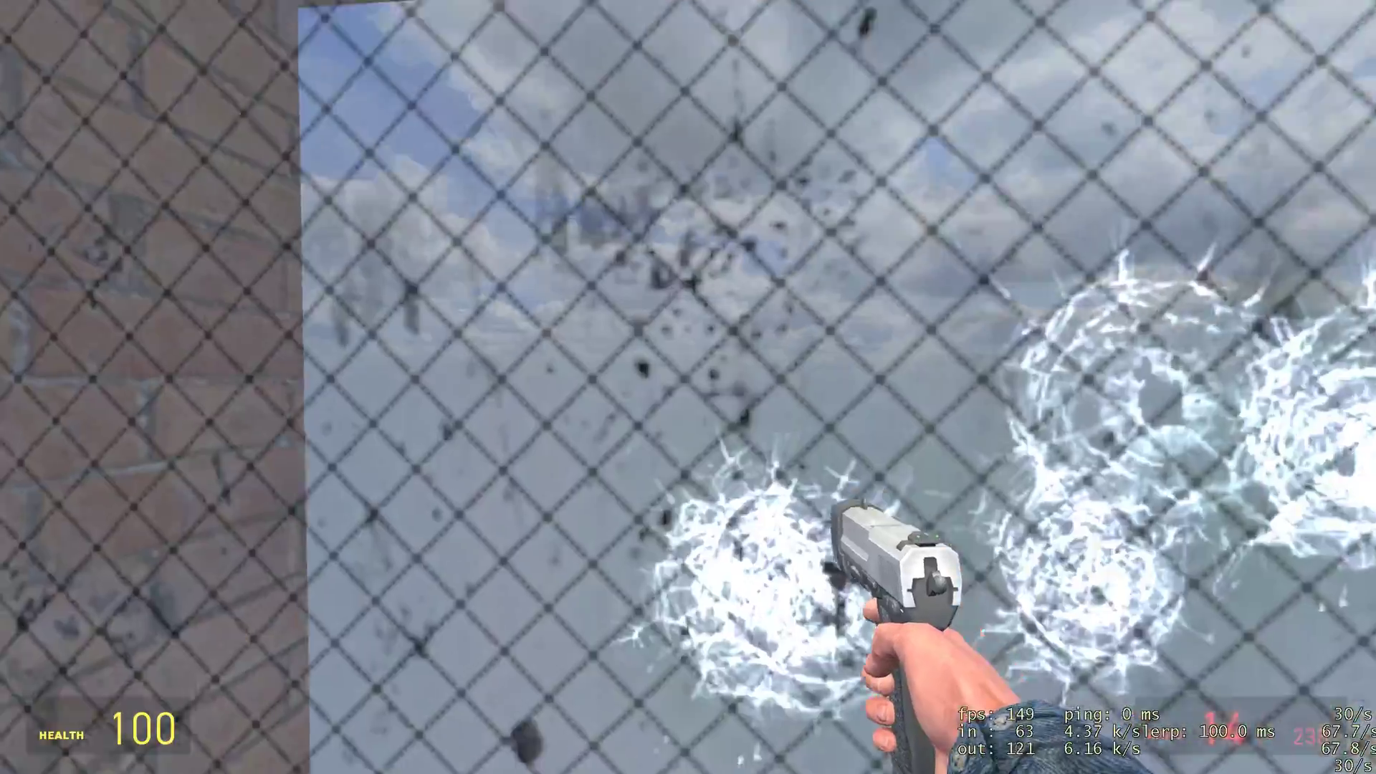
click(688, 387)
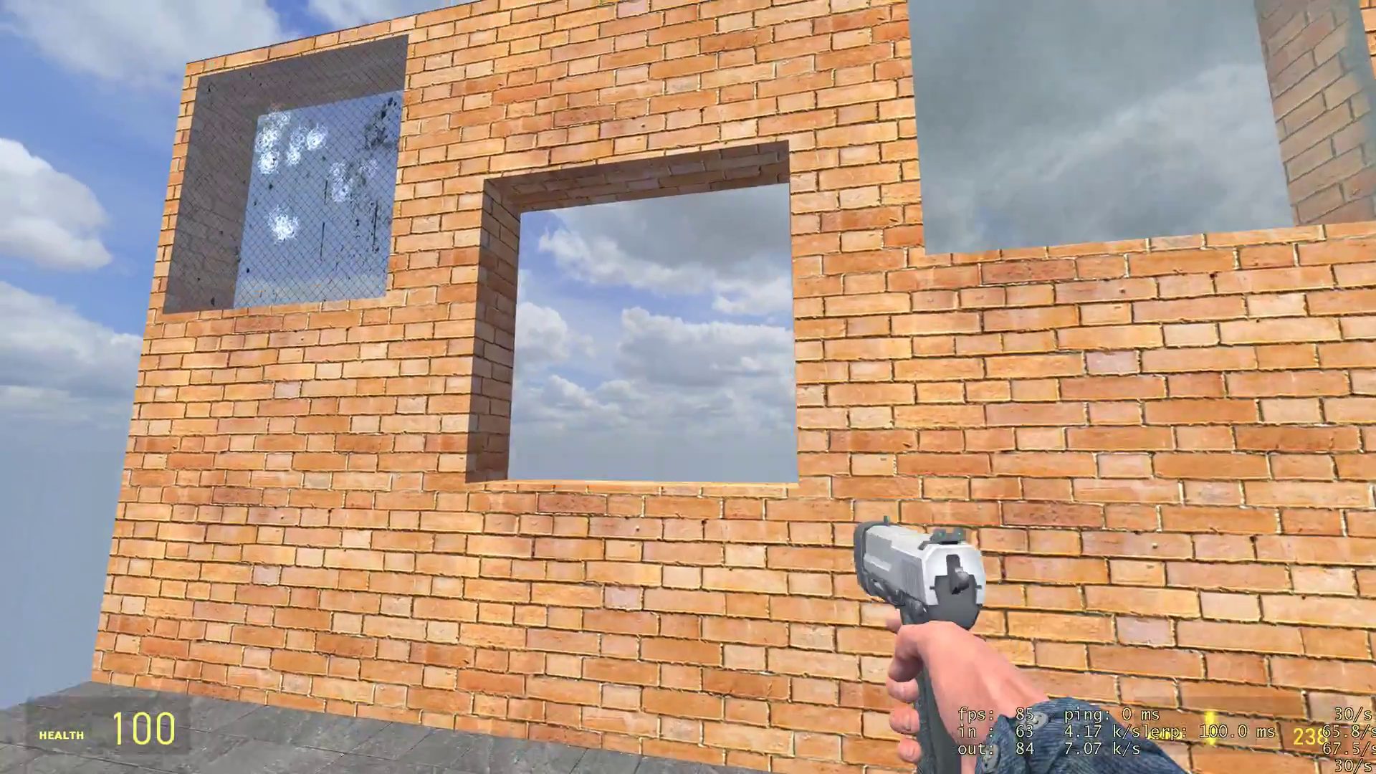
key(s)
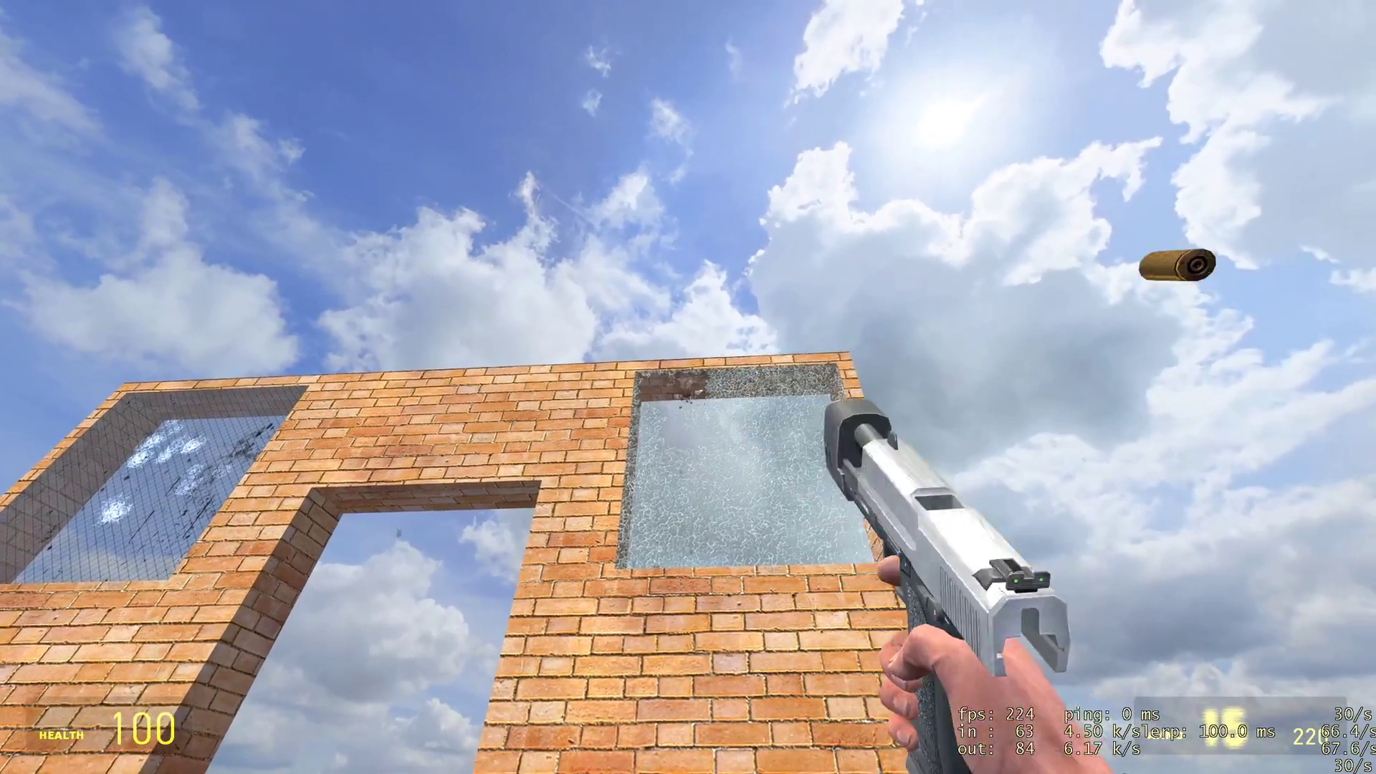
Step: Move to the right window, shatter its glass with several pistol shots, and reload
key(w)
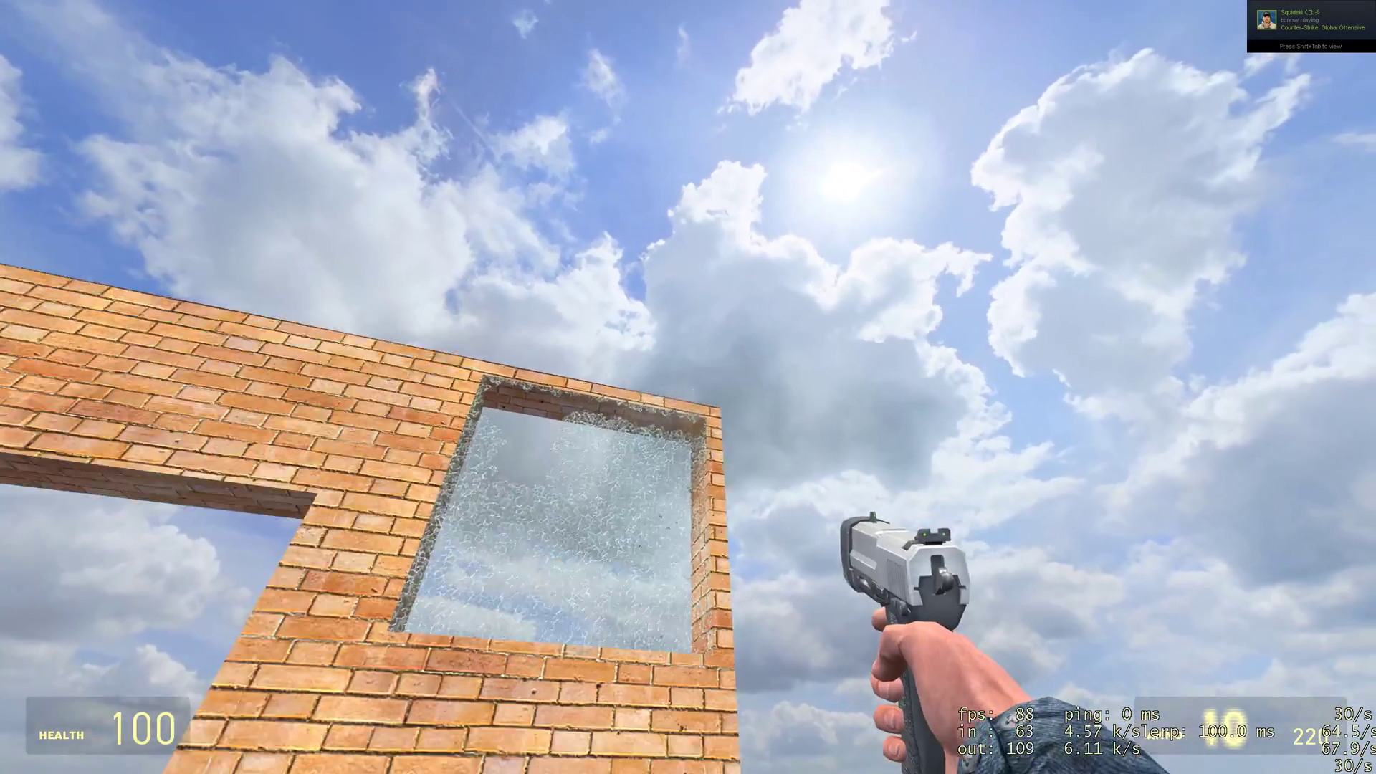
key(w)
click(689, 387)
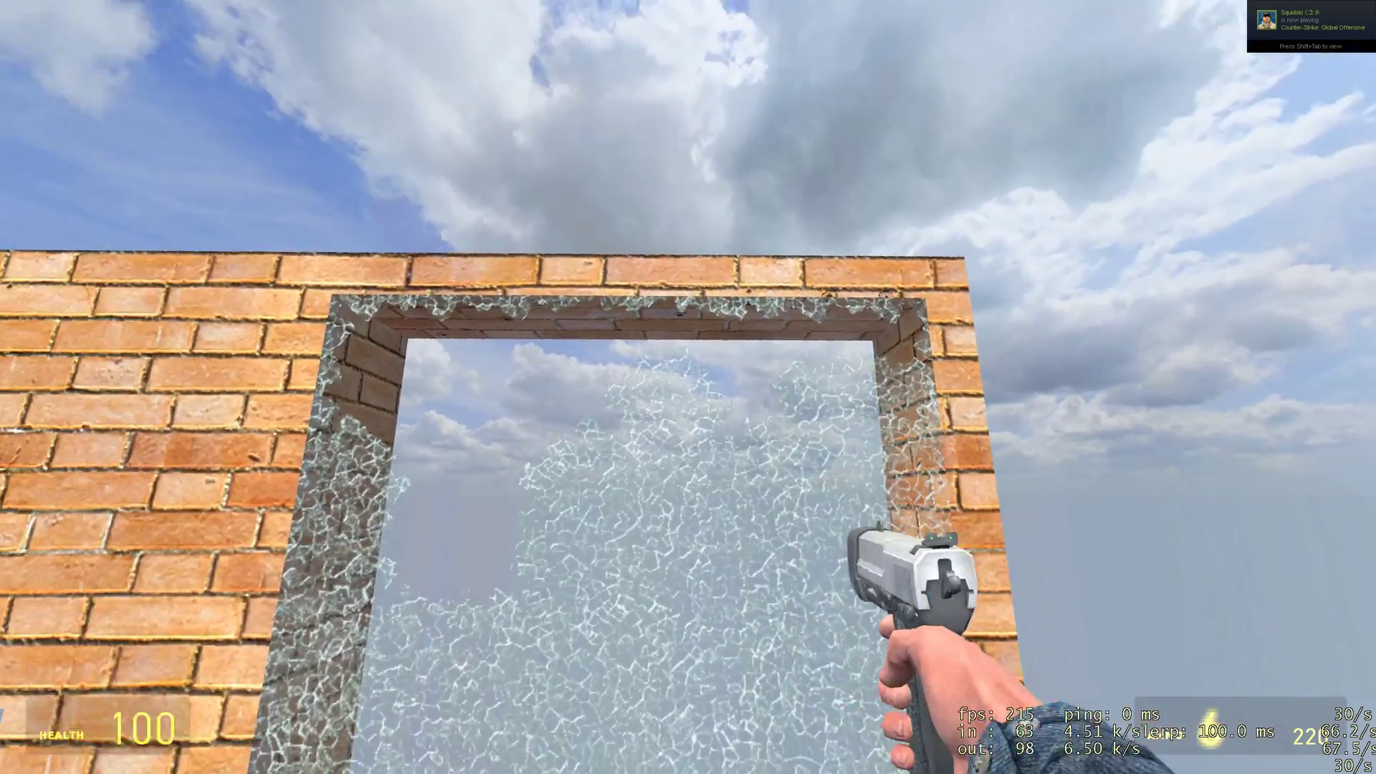
click(689, 387)
key(w)
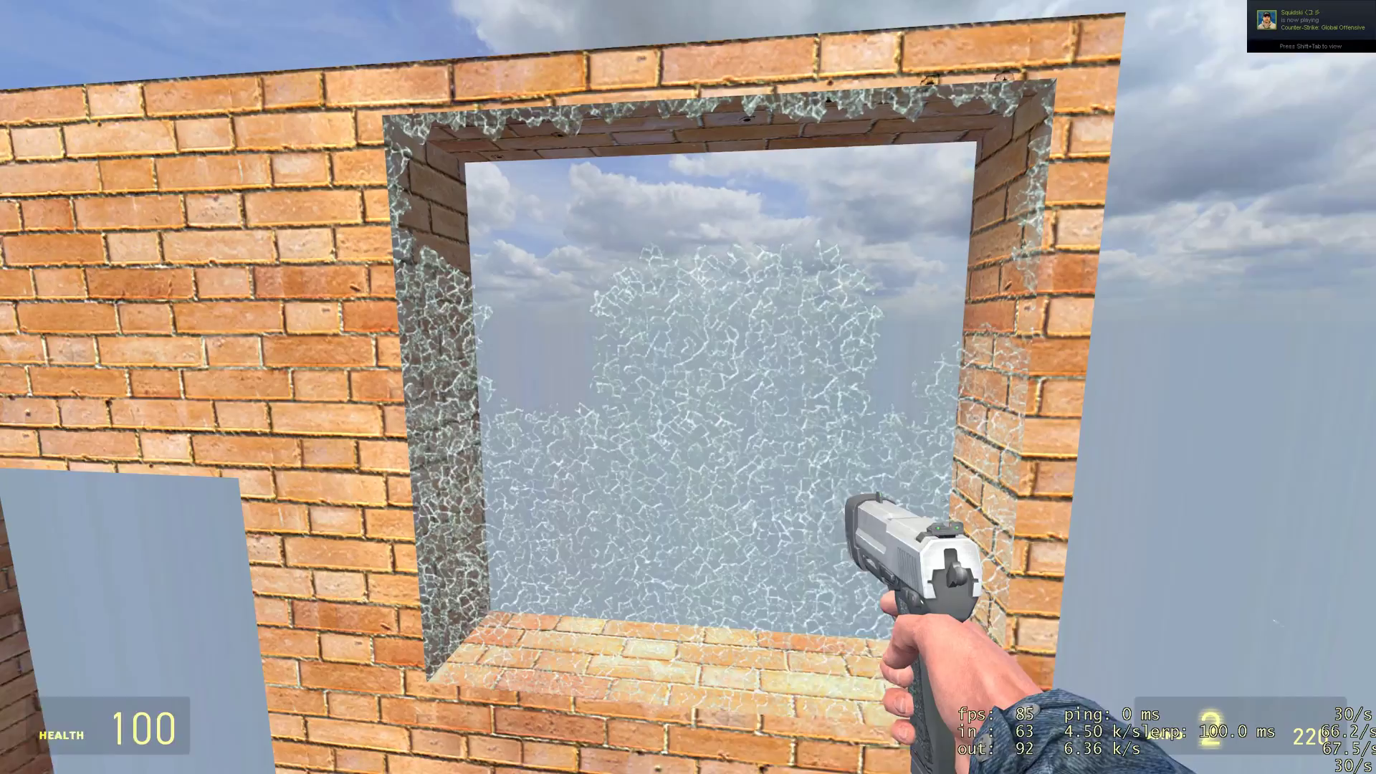
key(a)
click(689, 387)
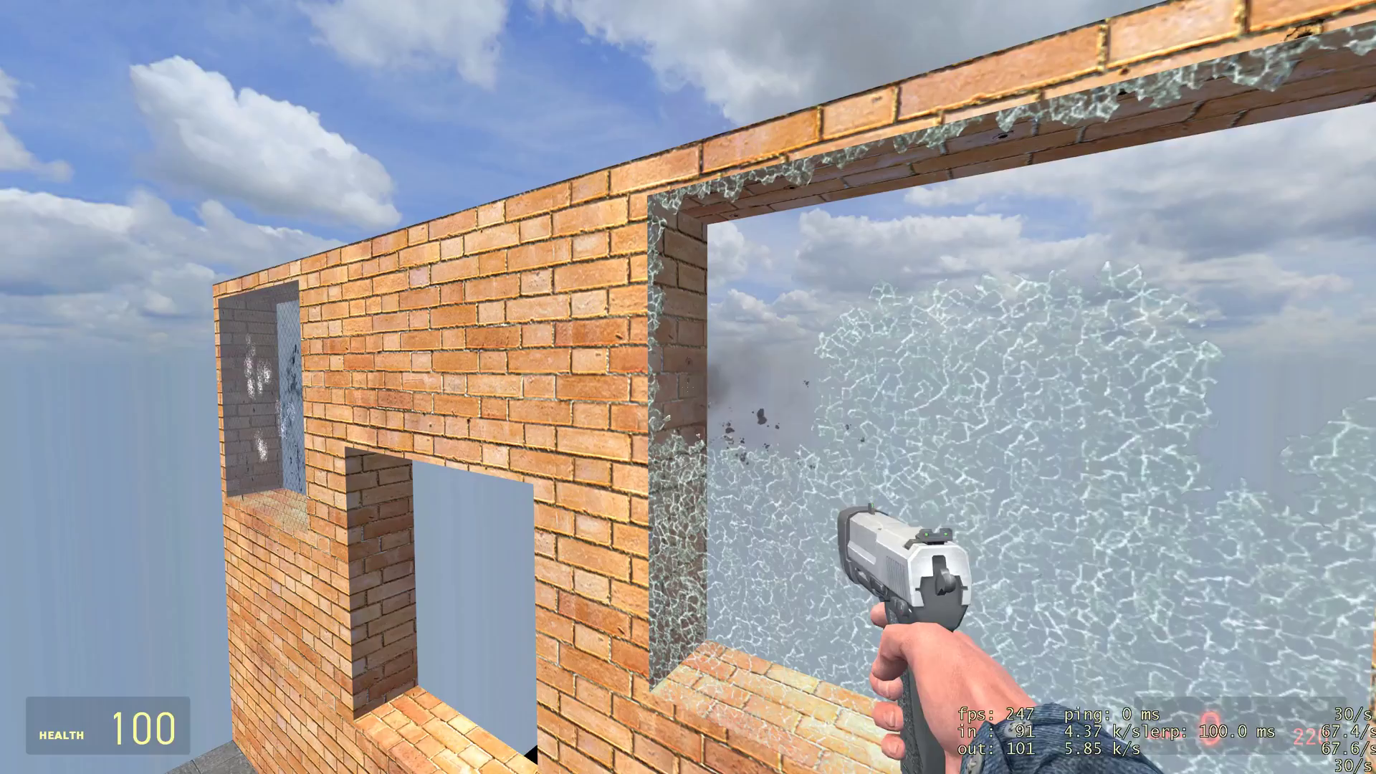
key(r)
key(s)
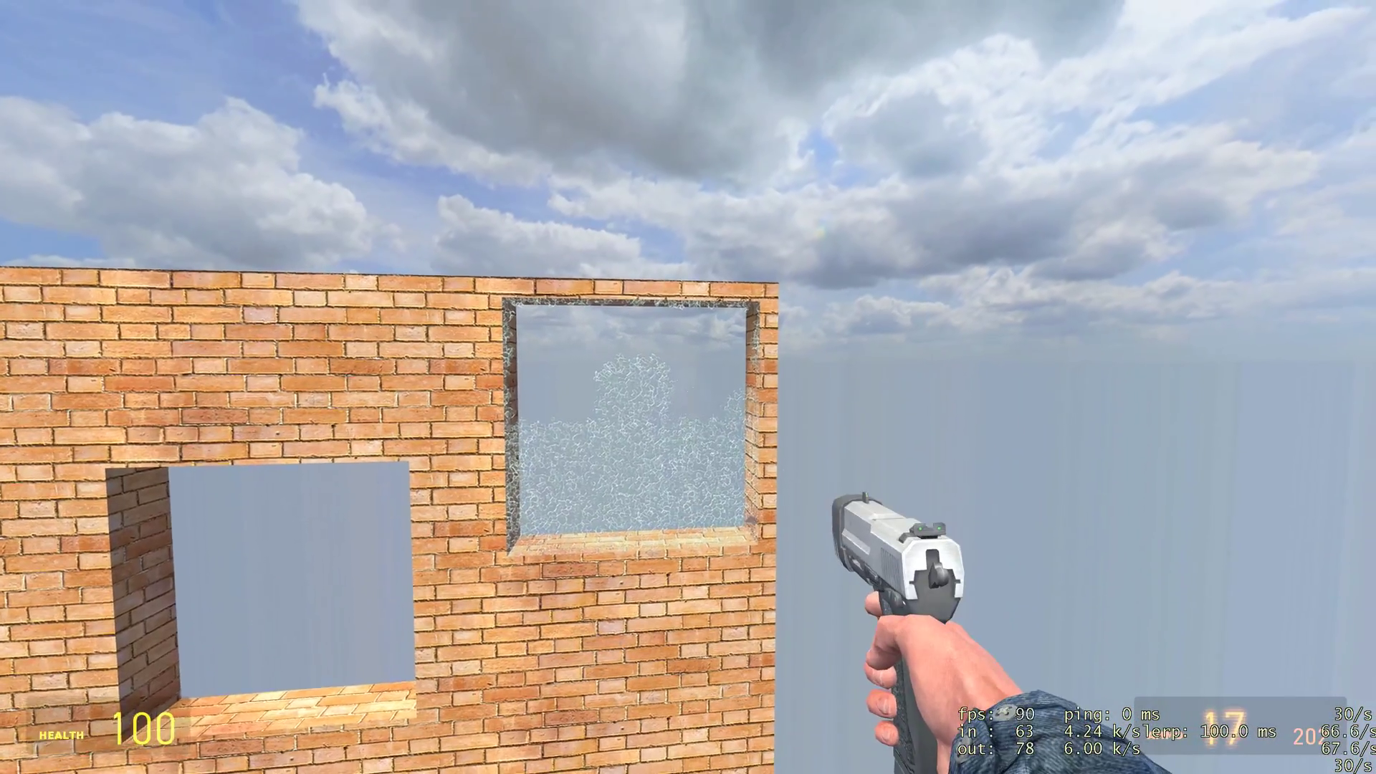
Step: Back in Hammer, apply the wire-mesh glasswindow007a texture to the left window face at 0.25 scale
key(alt+Tab)
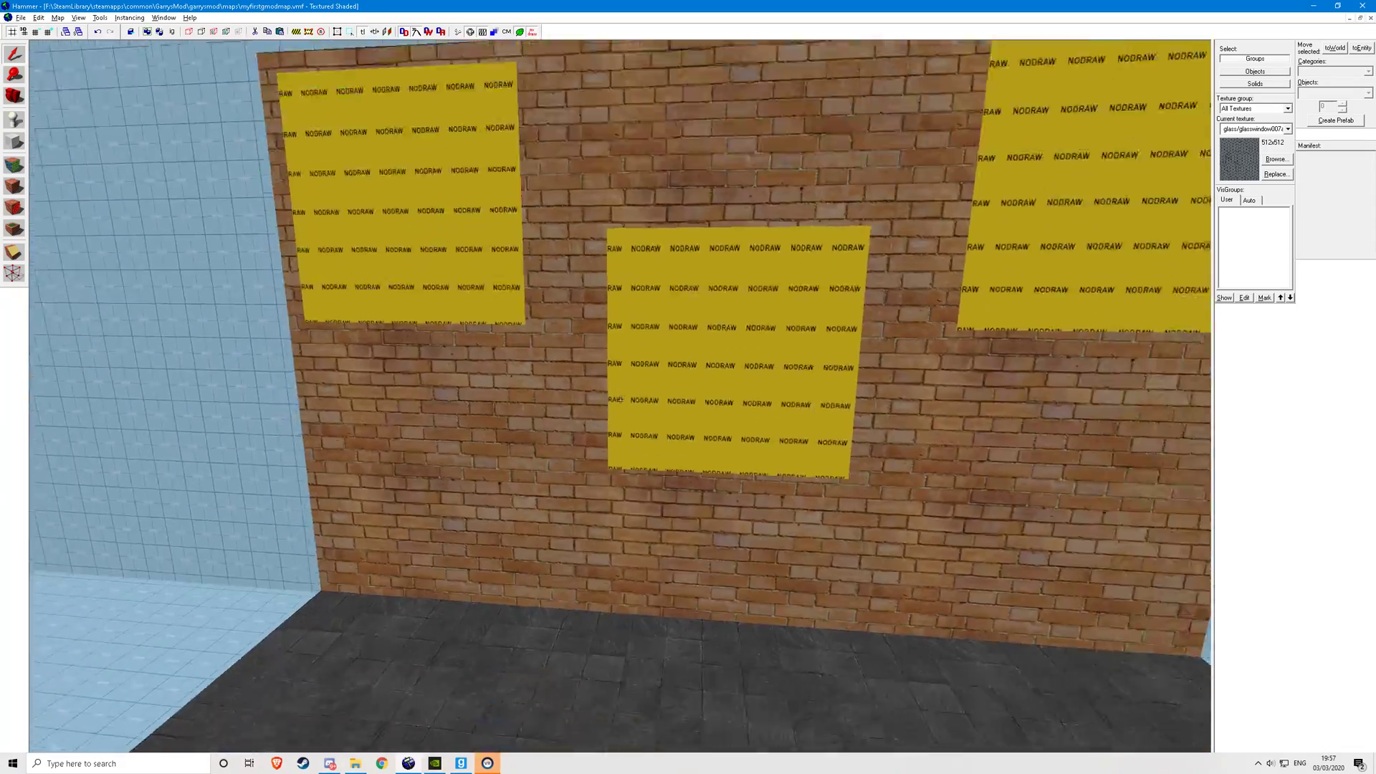
key(z)
click(13, 252)
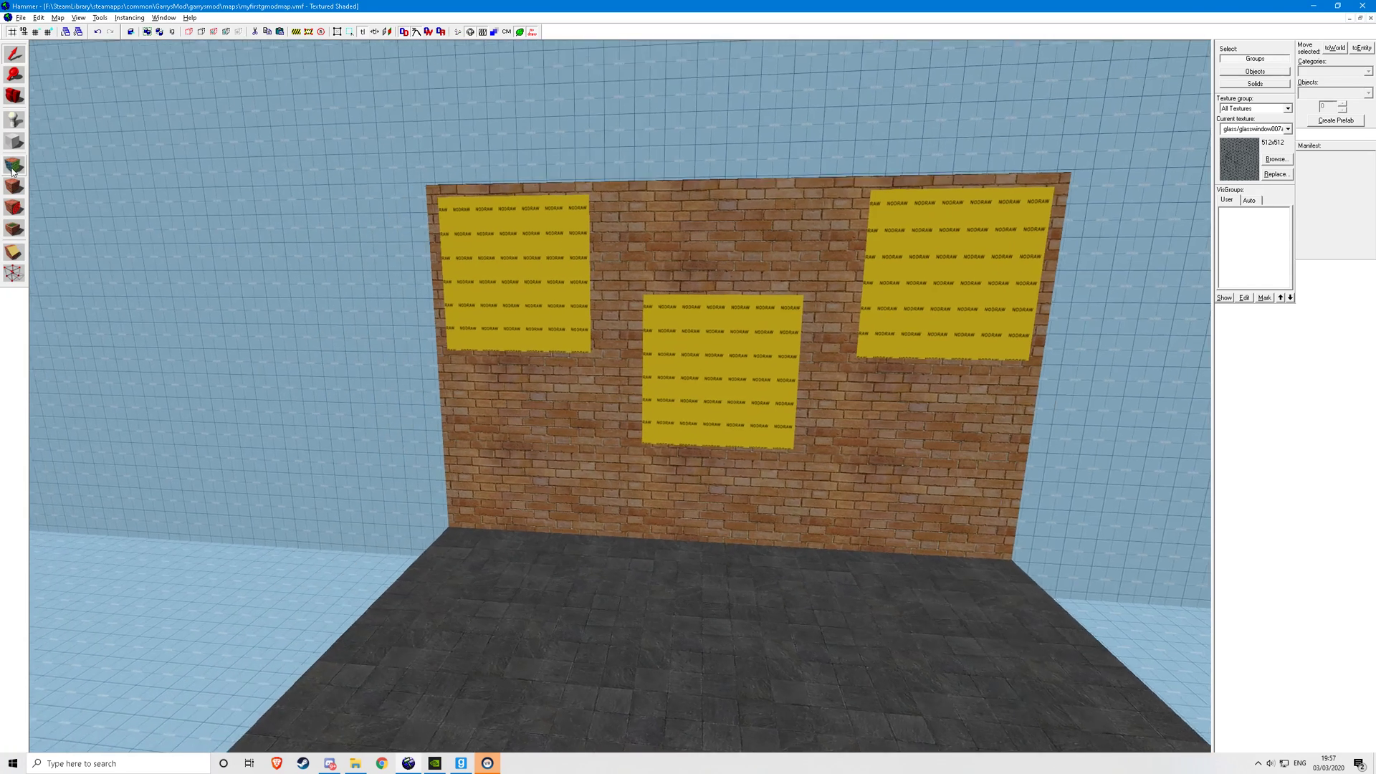
click(658, 426)
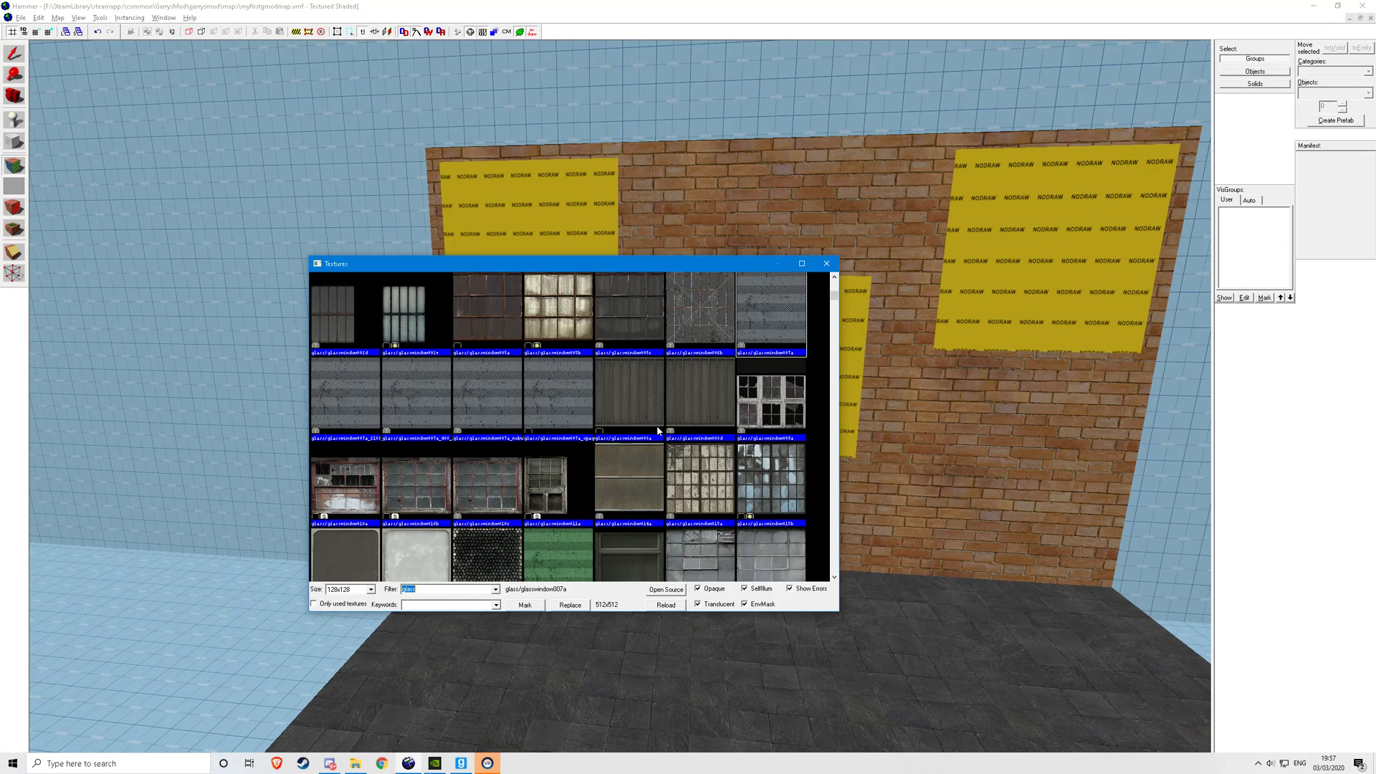
double_click(773, 318)
drag(704, 292, 1085, 417)
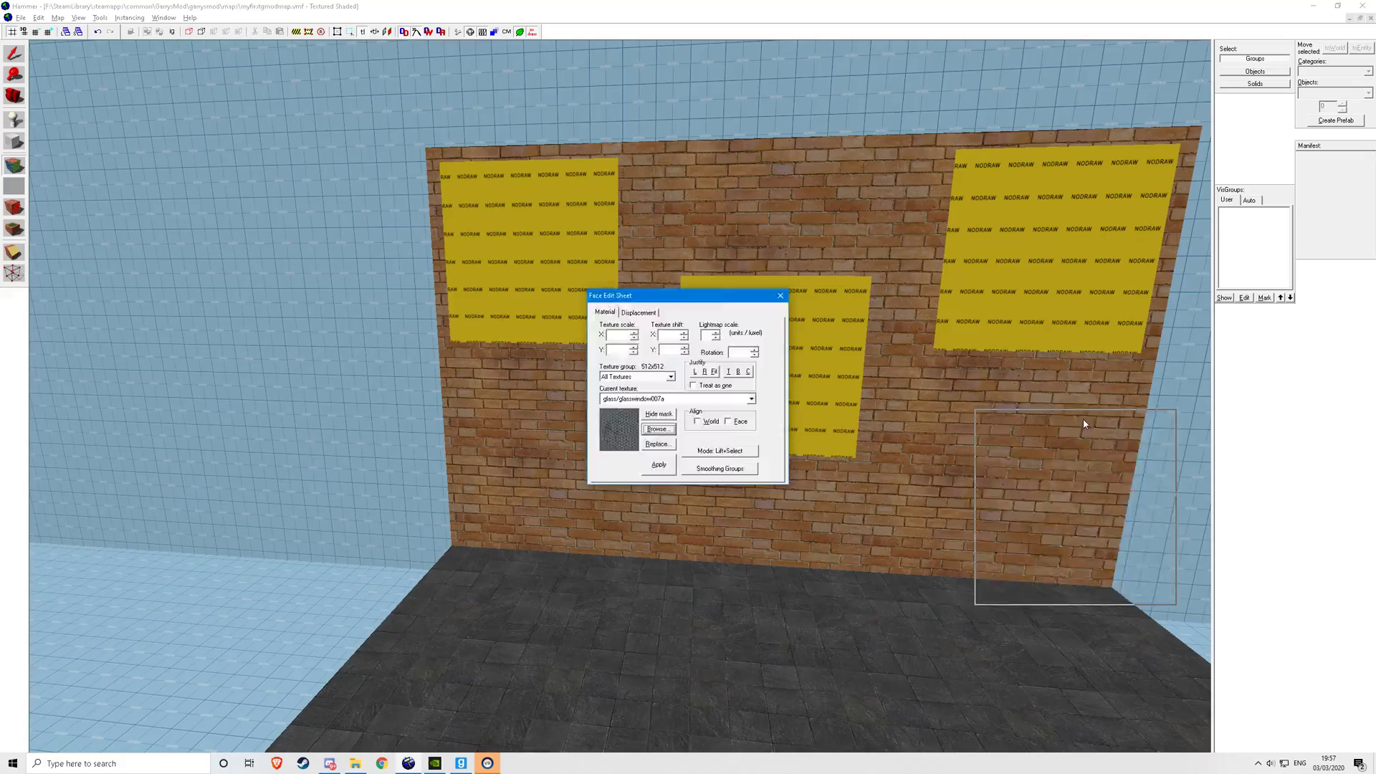
right_click(521, 234)
Step: Fly the 3D camera around the wall to inspect the glass face from both sides
key(a)
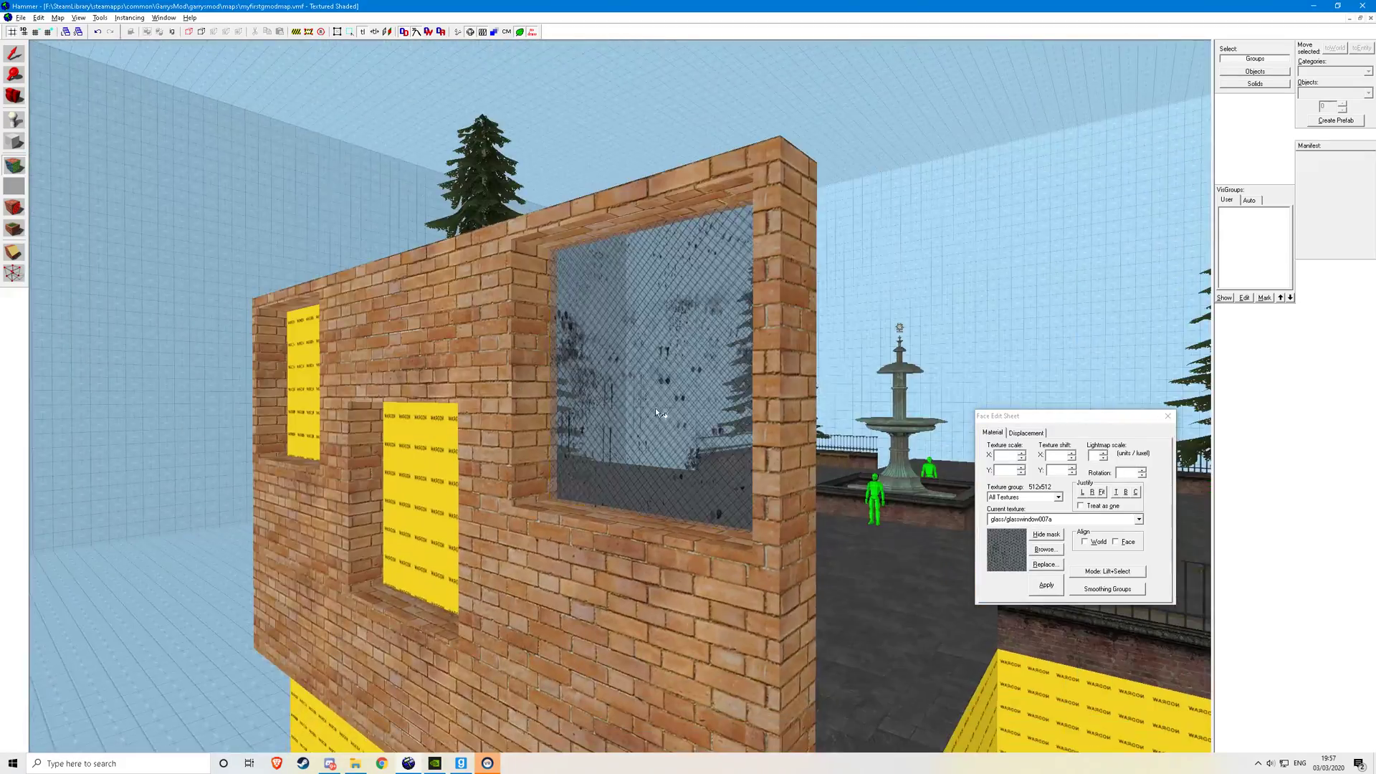
key(s)
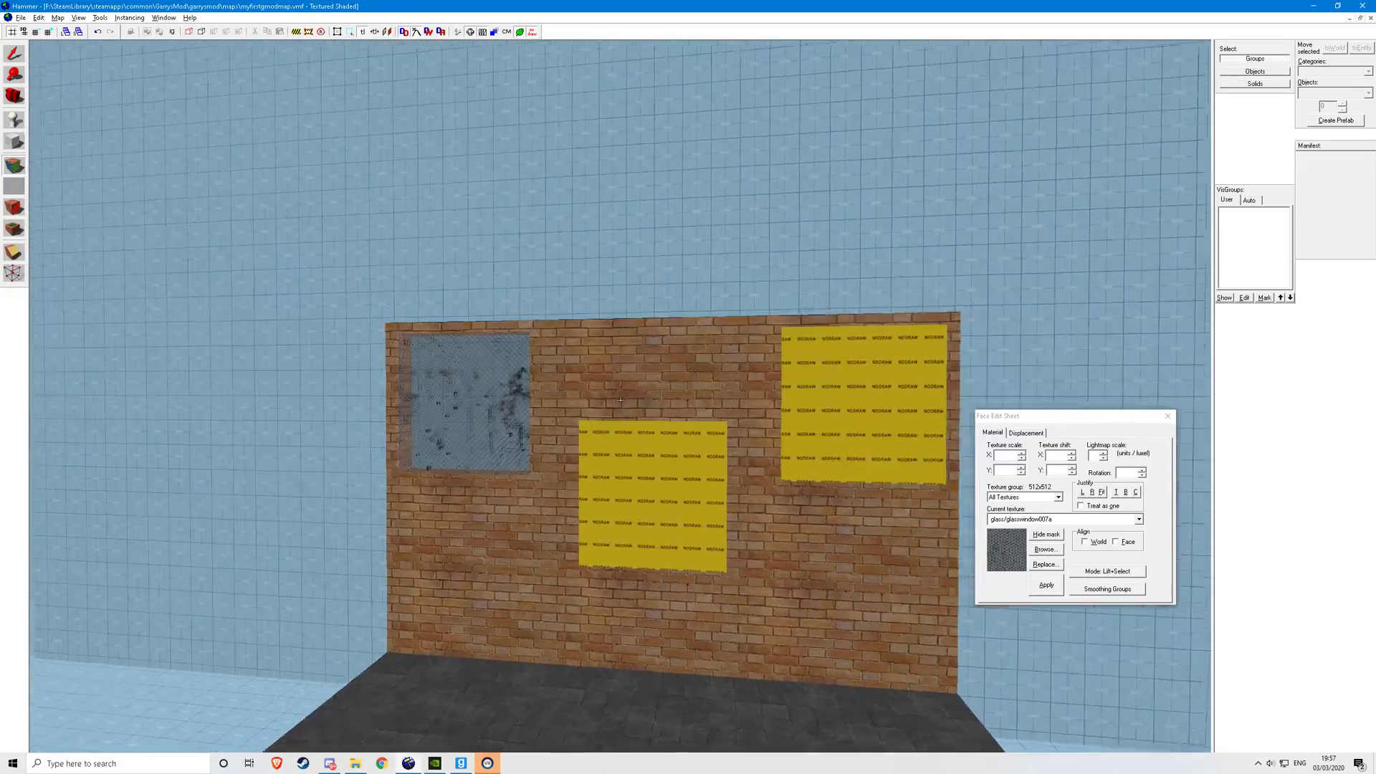
click(620, 400)
key(w)
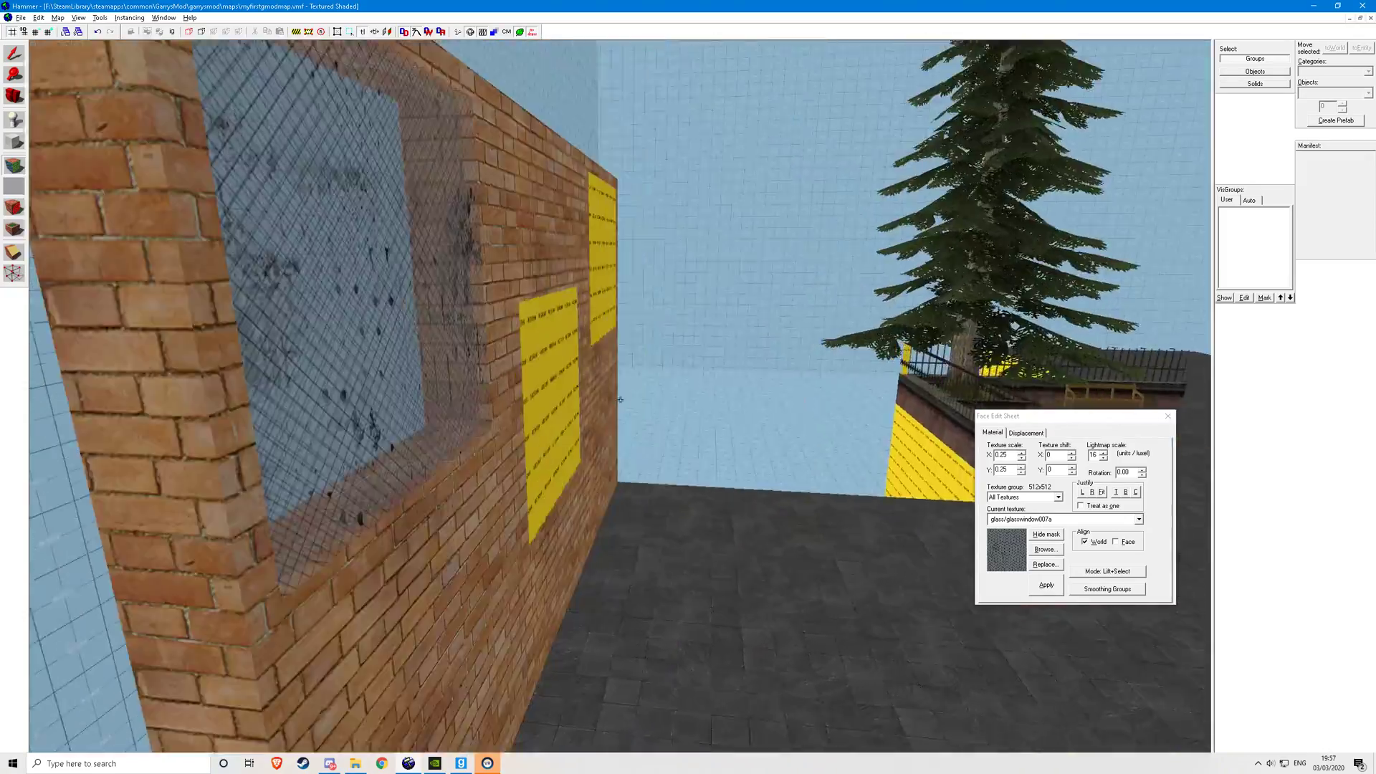
key(s)
key(w)
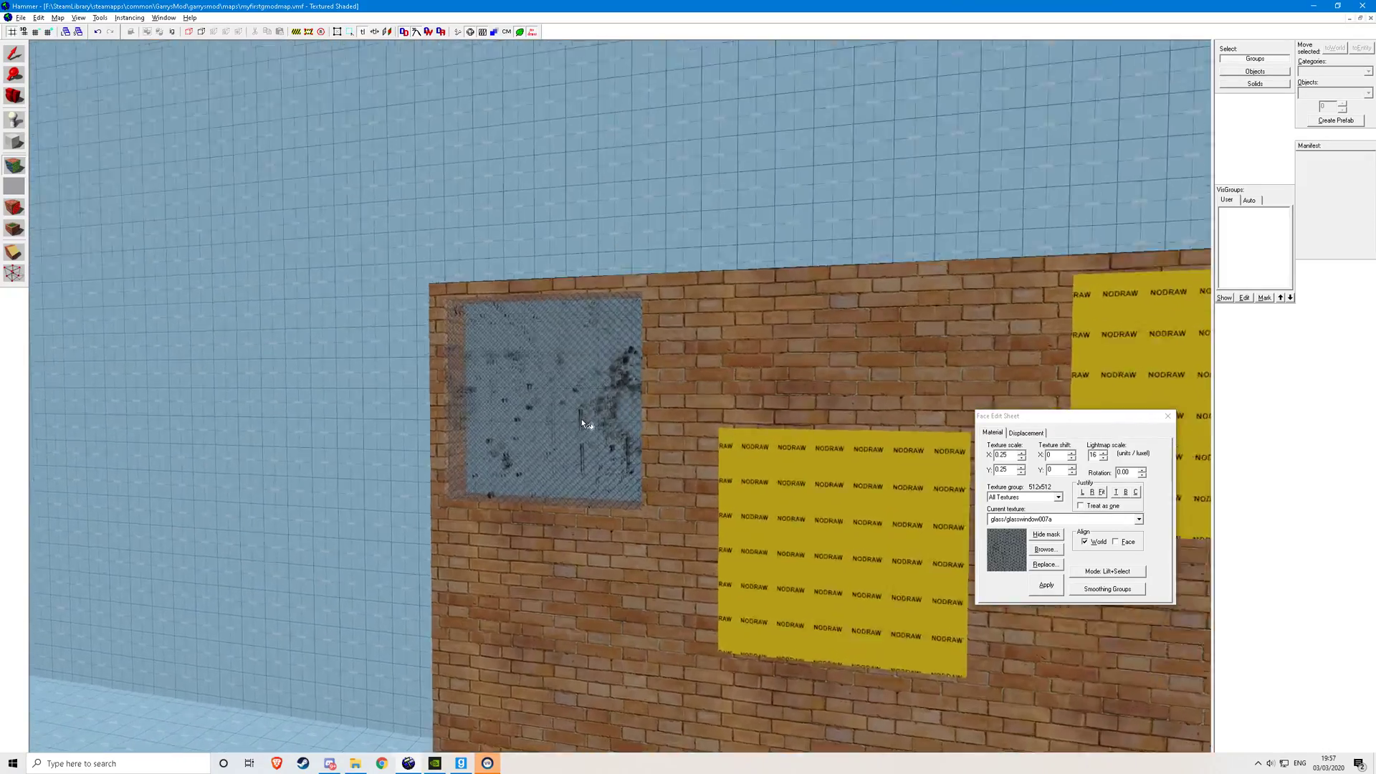
key(w)
key(alt+Tab)
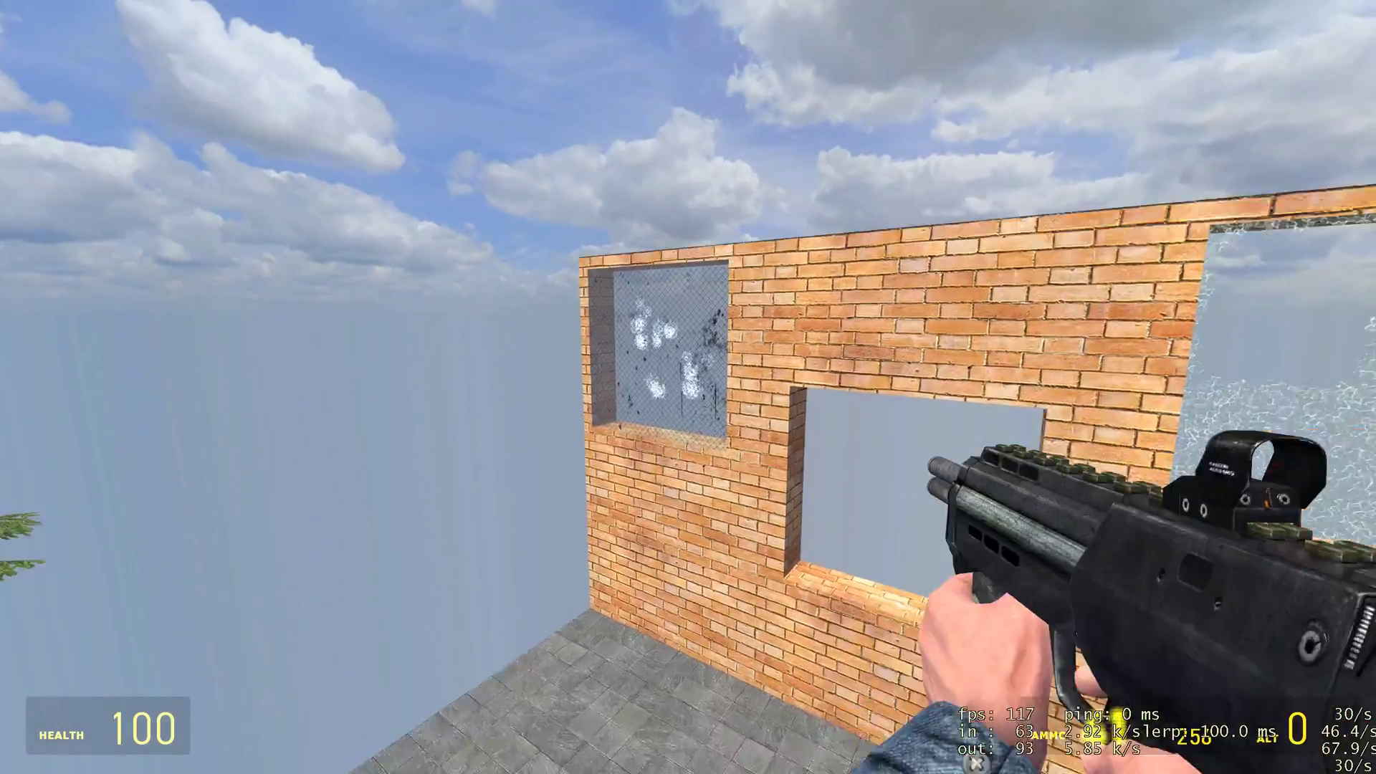
key(alt+Tab)
key(s)
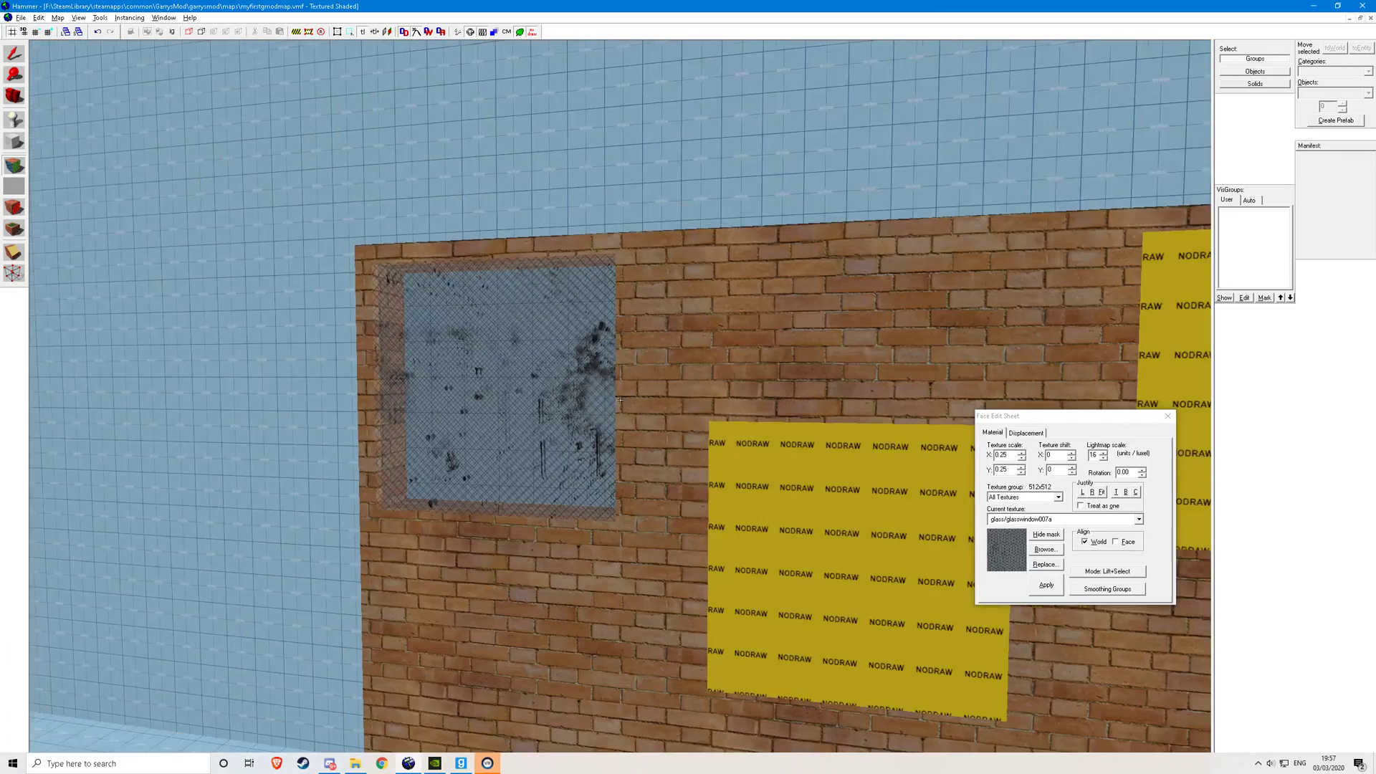
key(s)
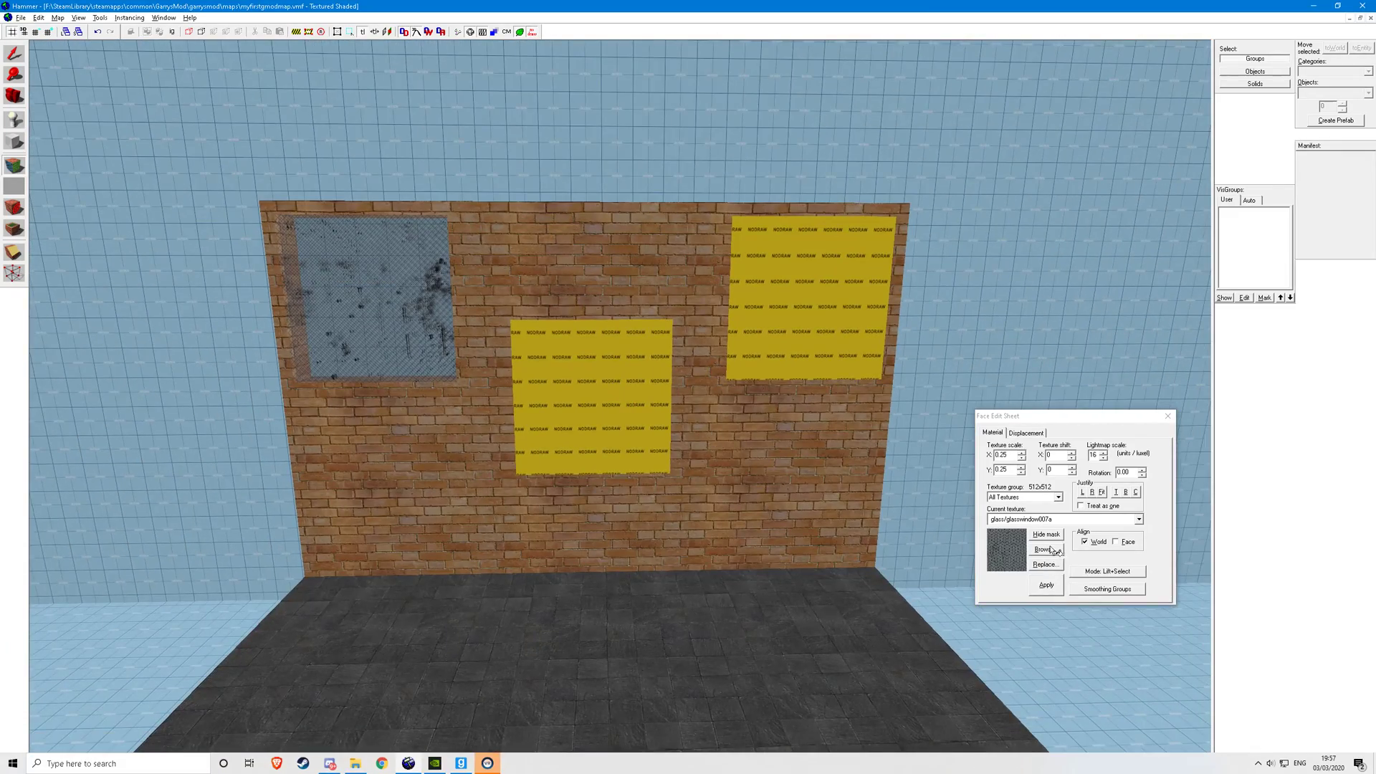
Step: Apply the glasswindowbreak070a texture to the middle window face as a first try
click(1045, 549)
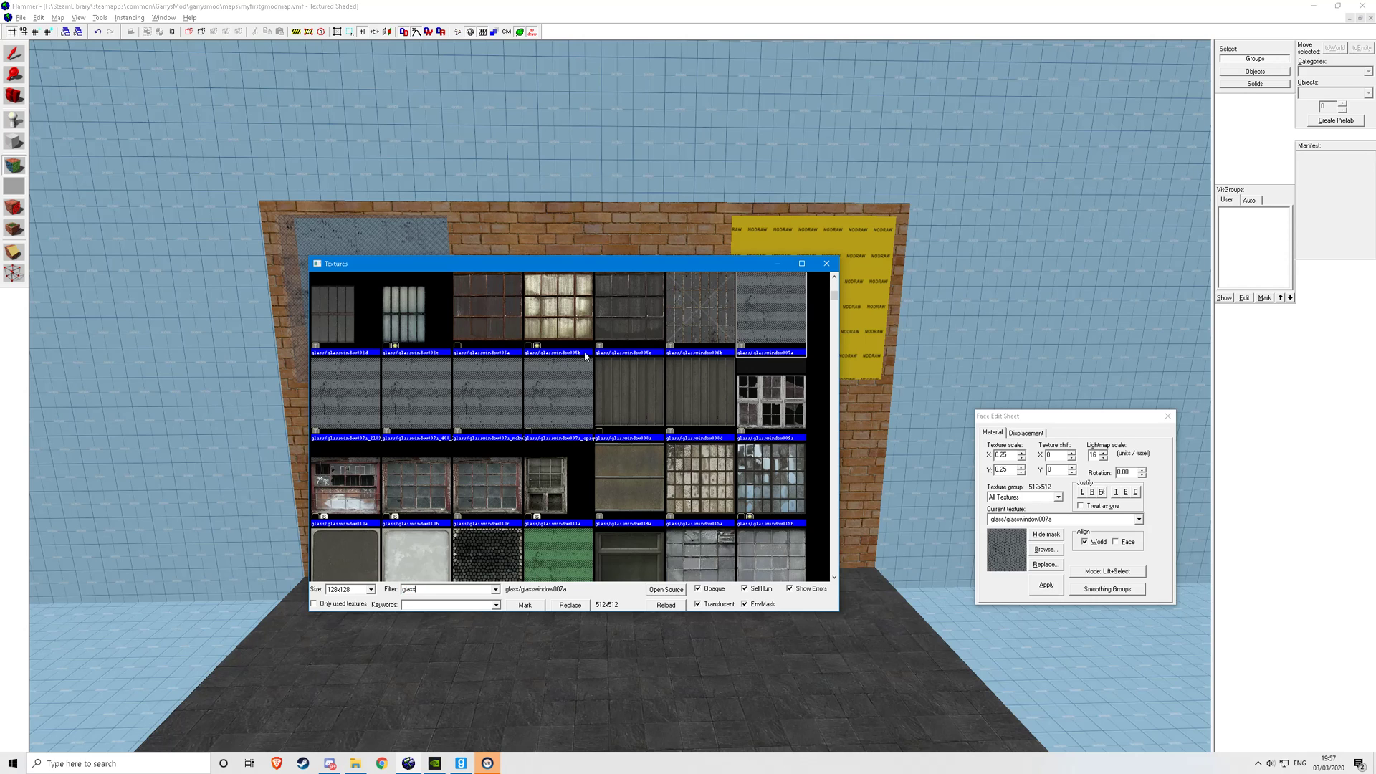
scroll(514, 361, down, 3)
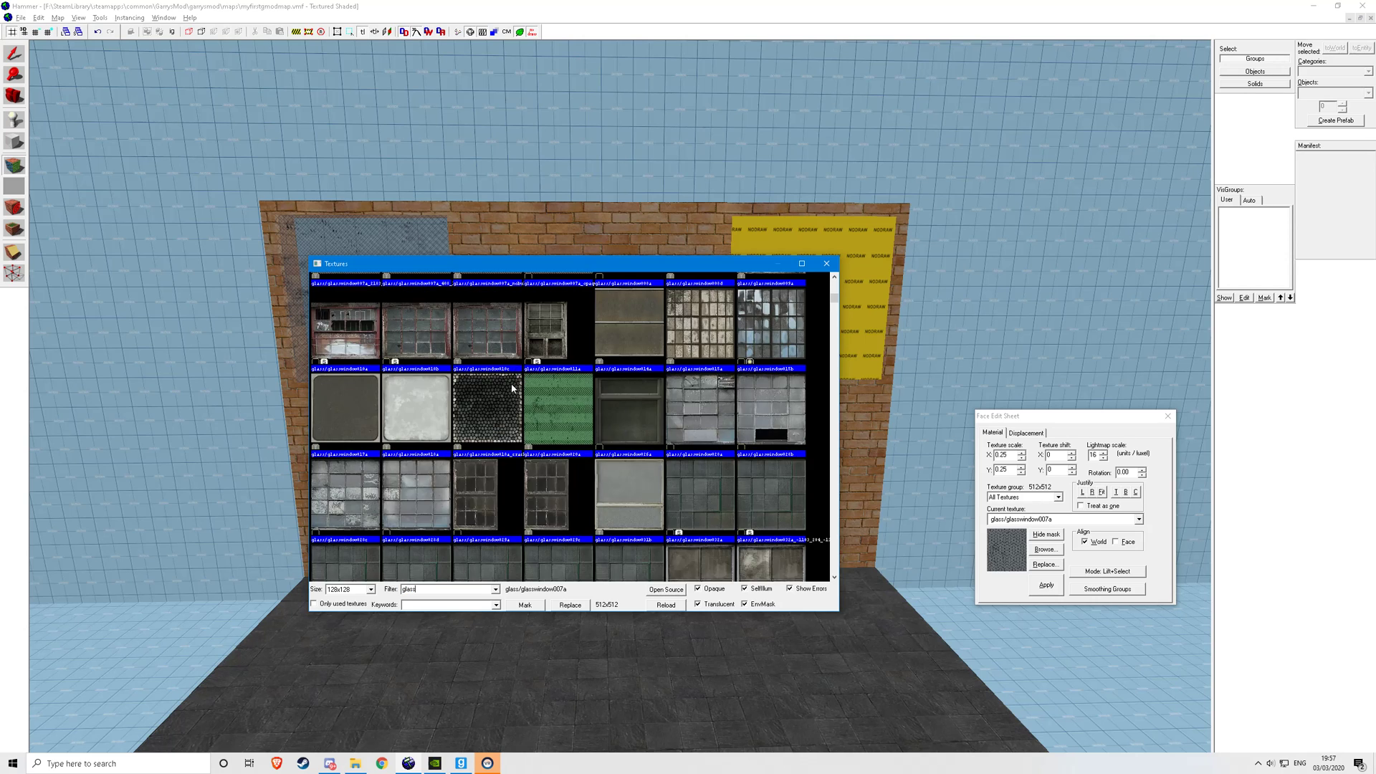
scroll(505, 377, down, 3)
scroll(492, 399, down, 3)
scroll(511, 419, down, 2)
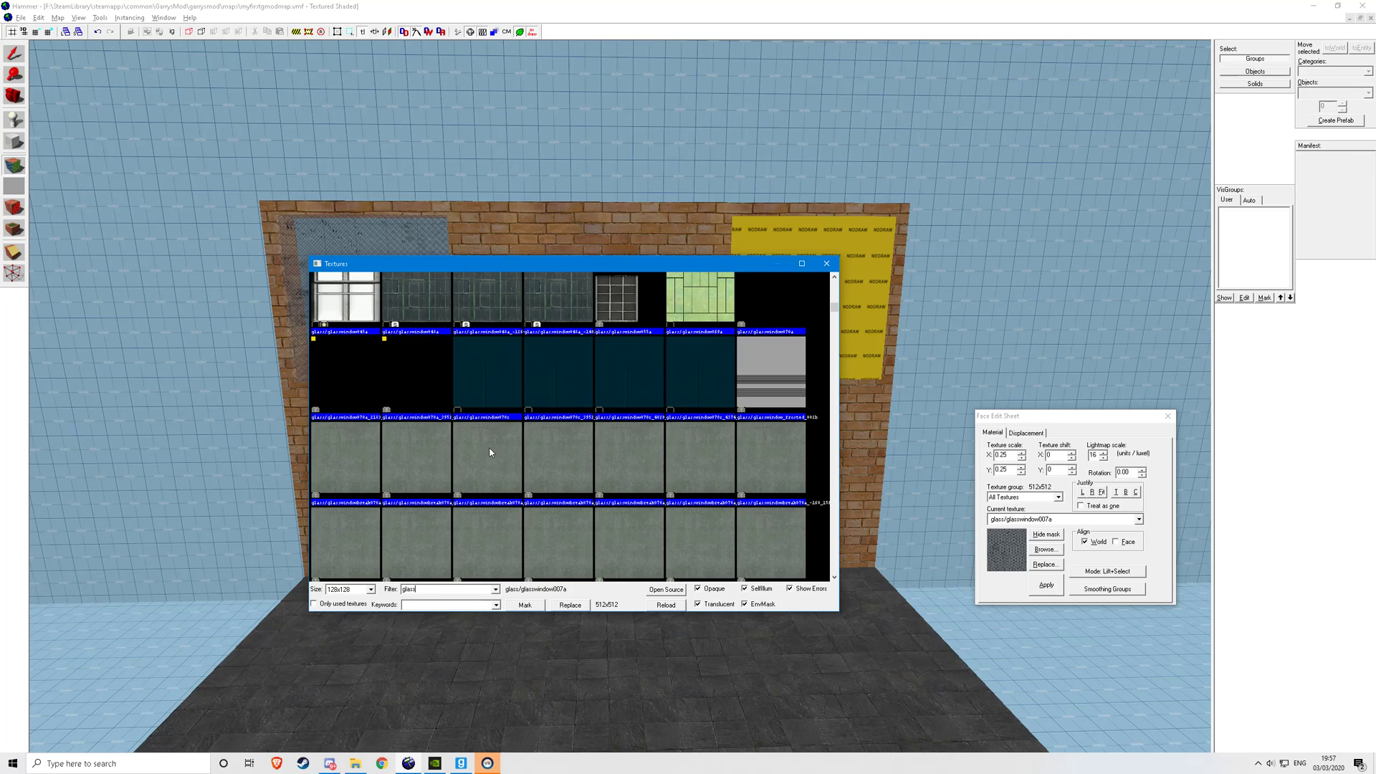
scroll(506, 441, down, 1)
double_click(357, 402)
right_click(537, 400)
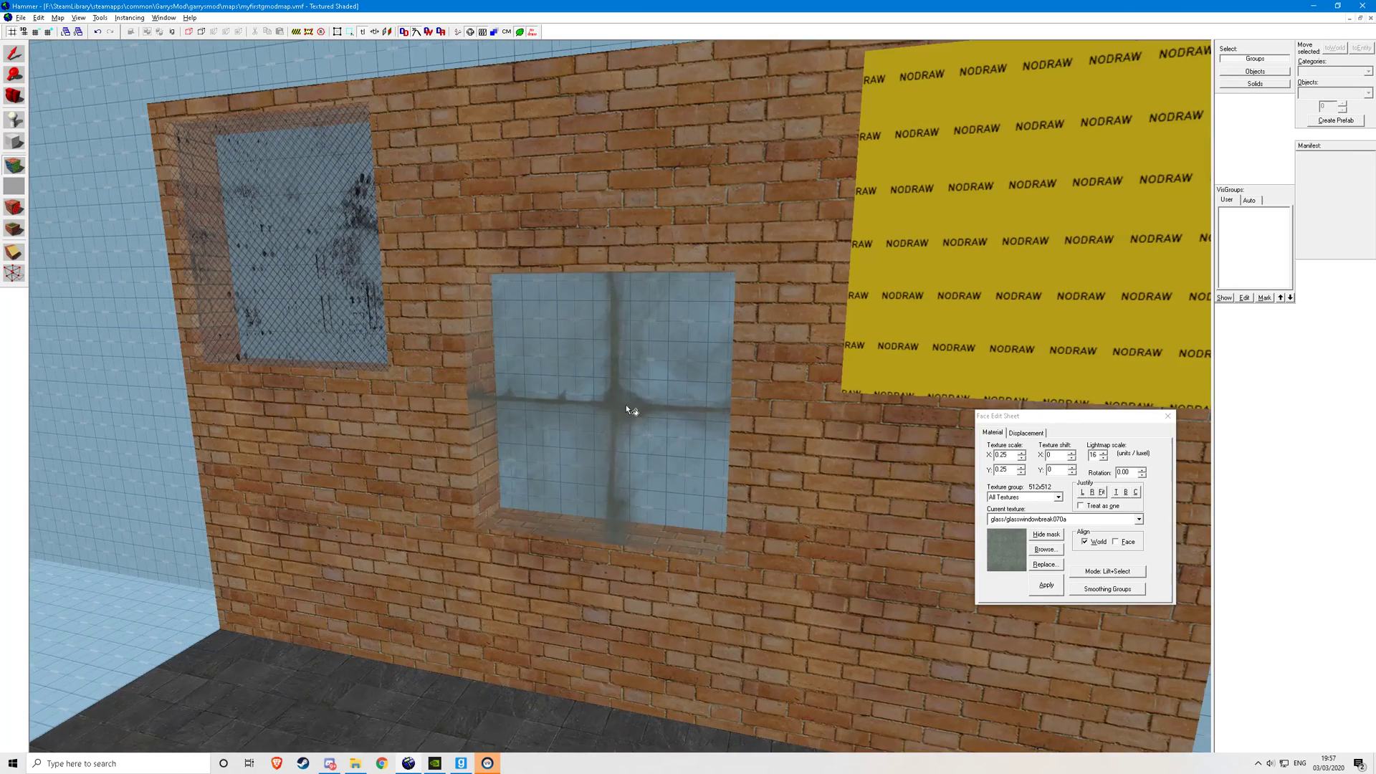
Step: Replace it with the plain at_omega/clock_glass material on the middle window
click(1043, 549)
scroll(523, 404, up, 3)
scroll(542, 412, up, 3)
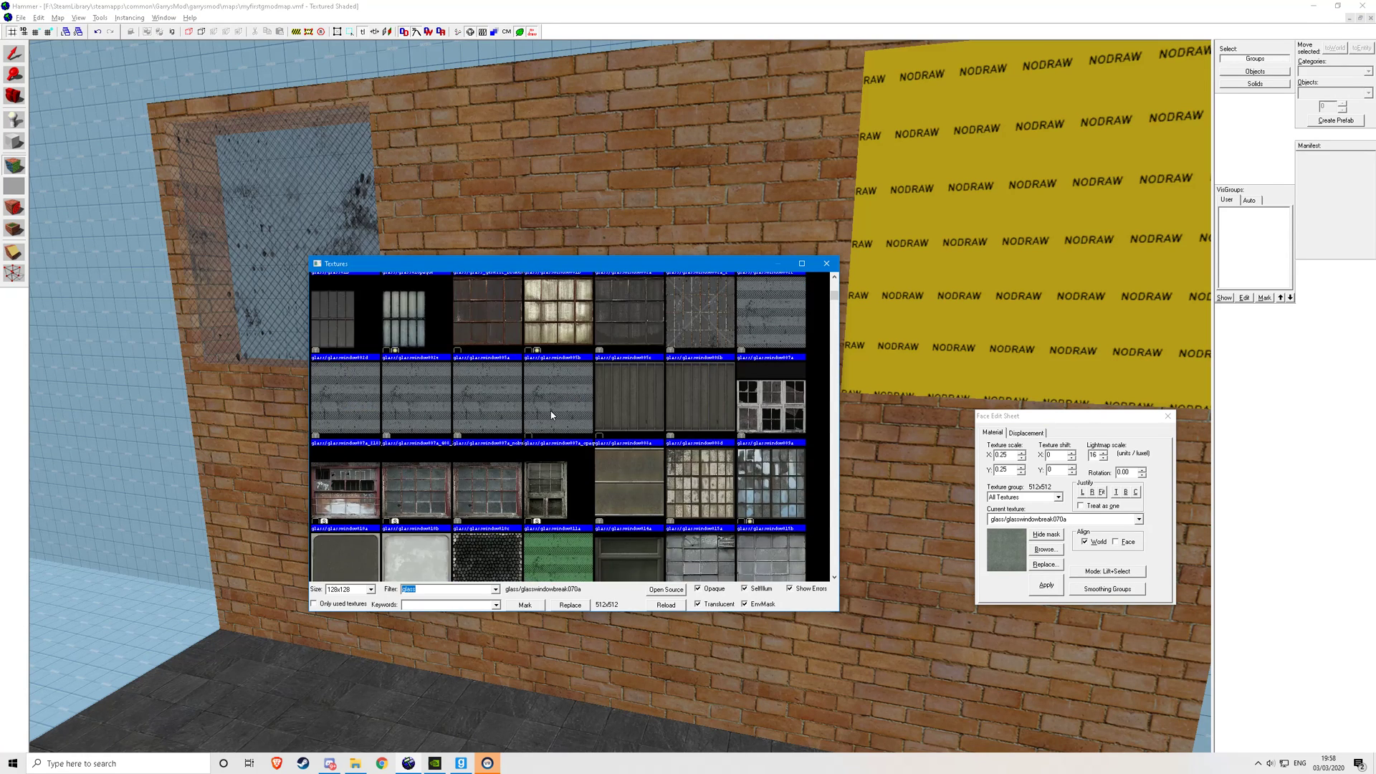
scroll(543, 413, up, 3)
scroll(550, 419, up, 2)
scroll(544, 418, up, 1)
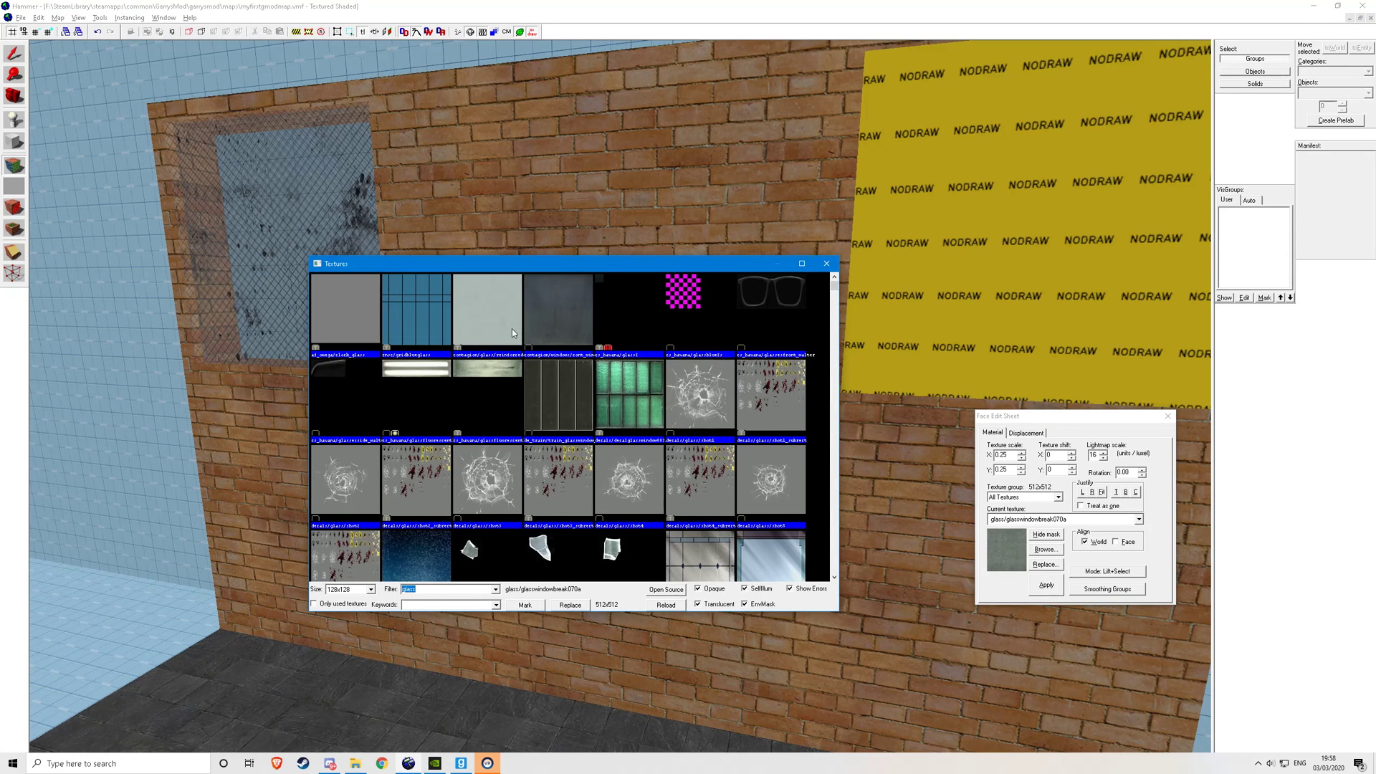
double_click(351, 332)
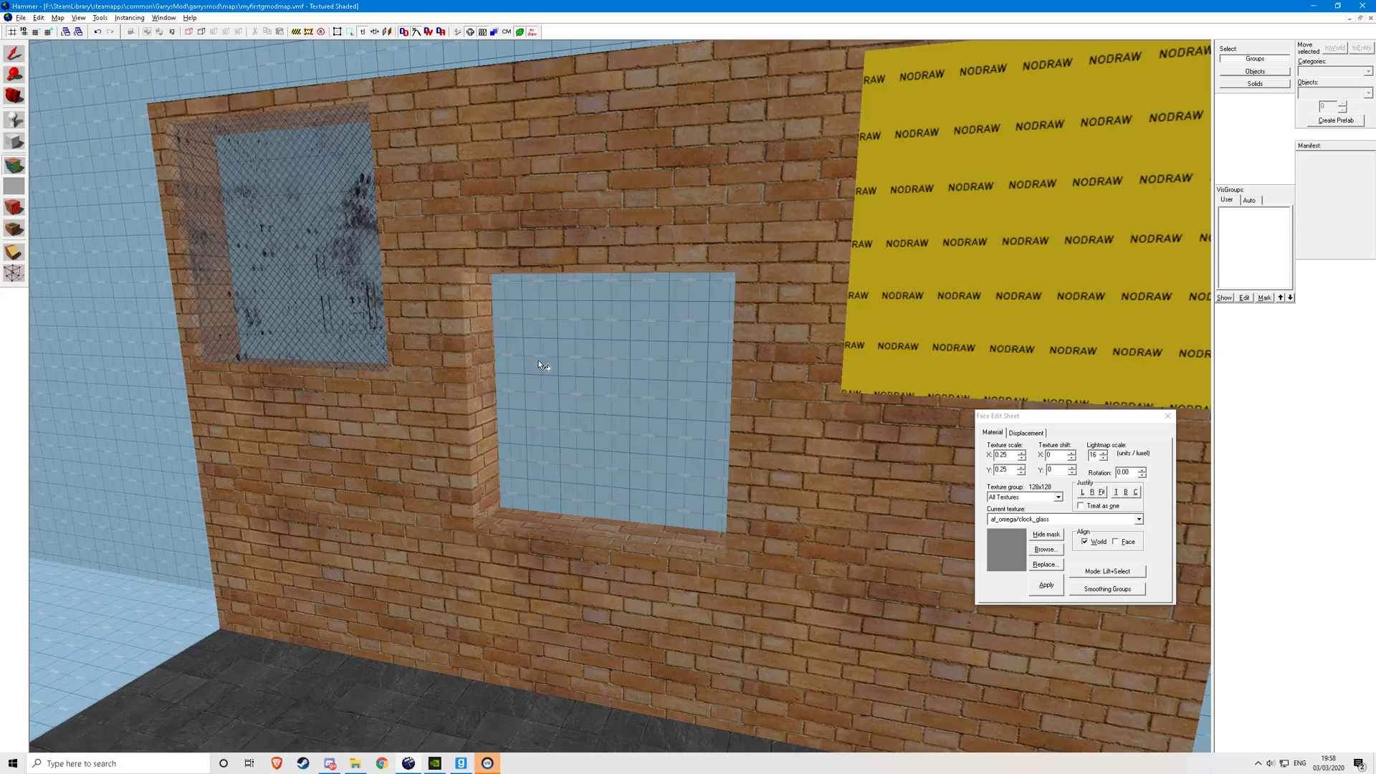
scroll(544, 369, up, 3)
scroll(619, 398, up, 3)
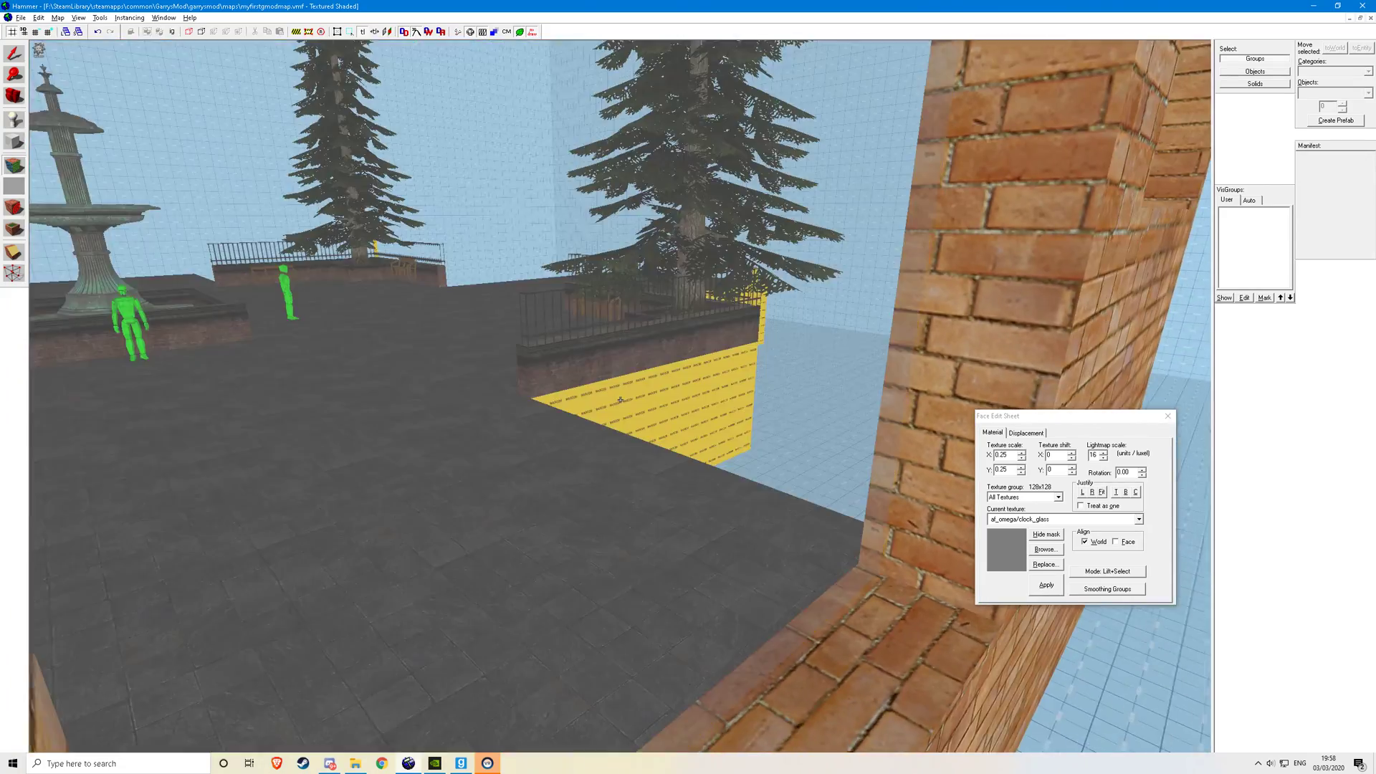
scroll(620, 400, down, 5)
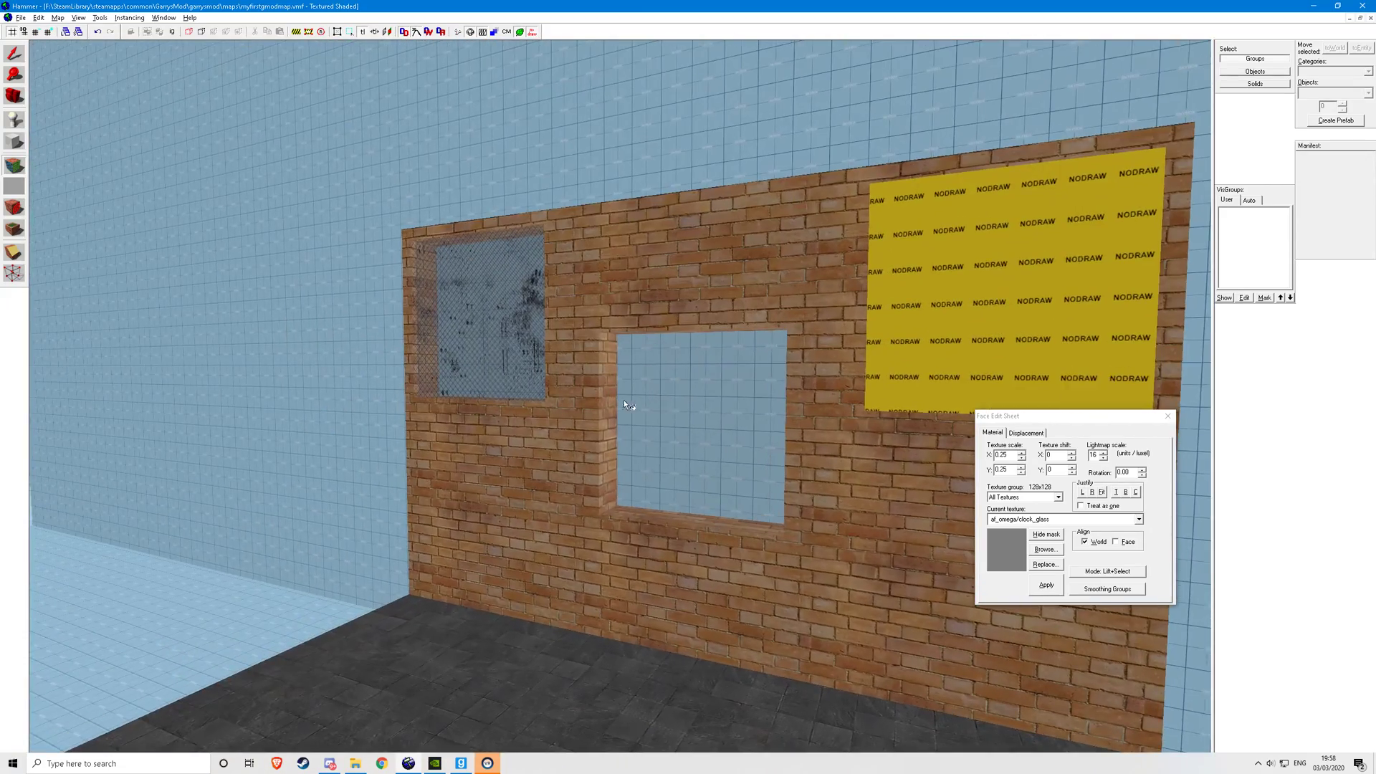
Step: Tie the middle window pane to an entity and set its class to func_breakable
key(shift+s)
scroll(723, 413, up, 3)
click(559, 420)
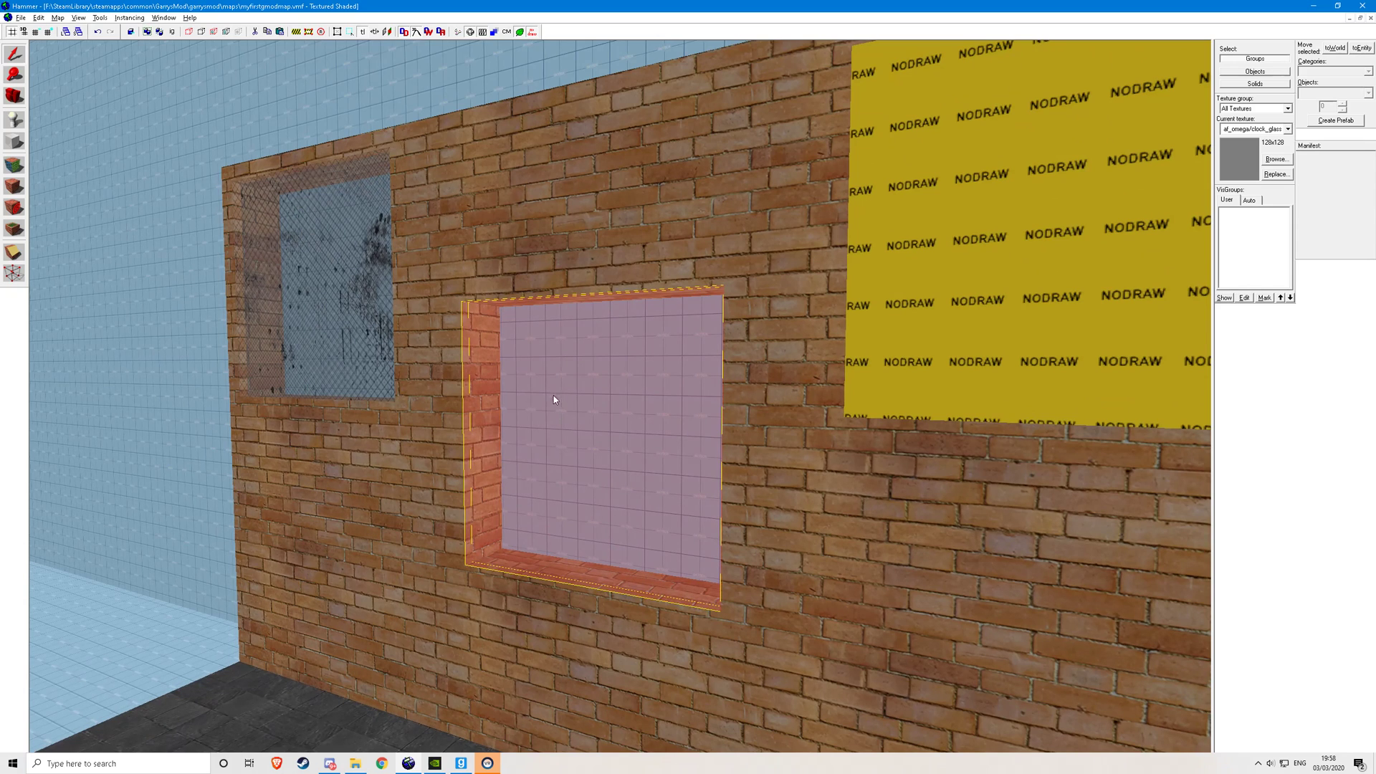
key(ctrl+t)
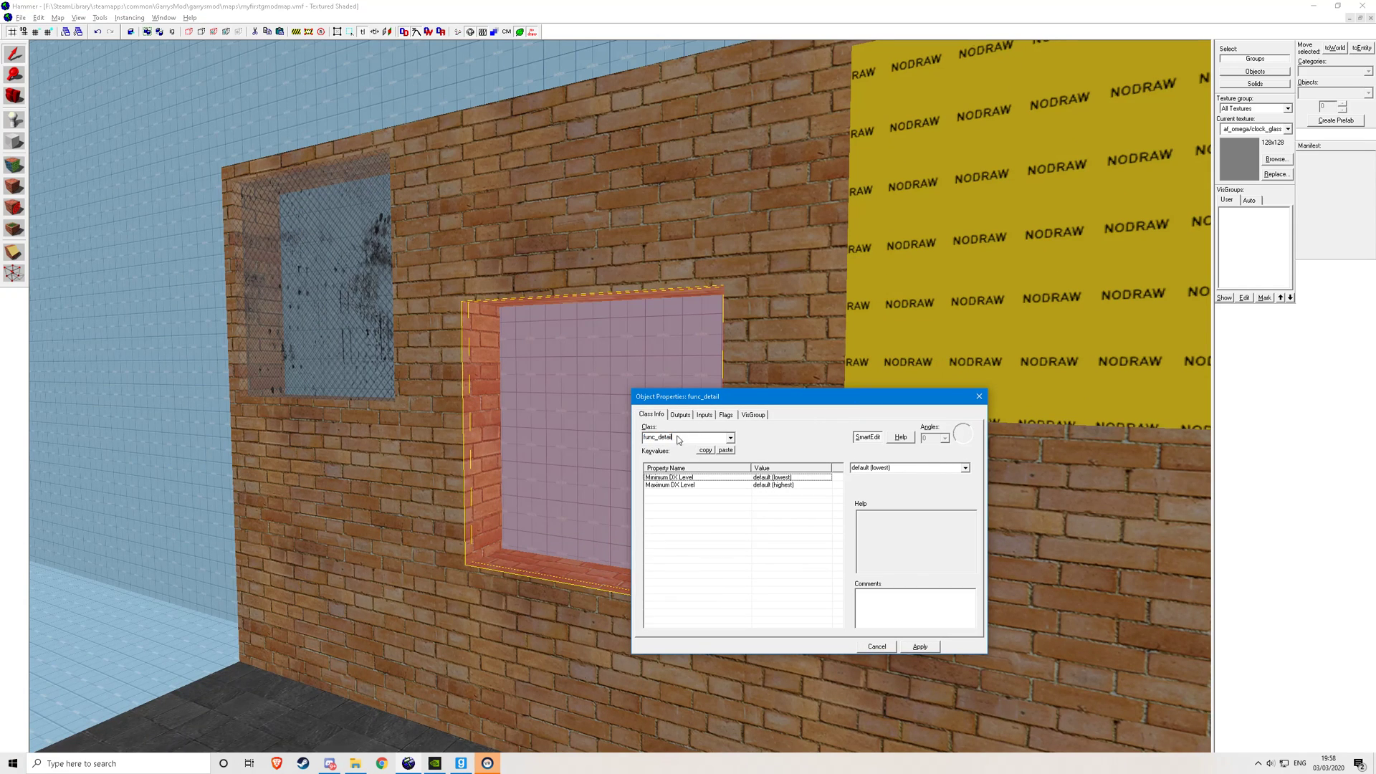
click(613, 446)
click(679, 439)
key(BackSpace)
key(BackSpace)
key(BackSpace)
text(func)
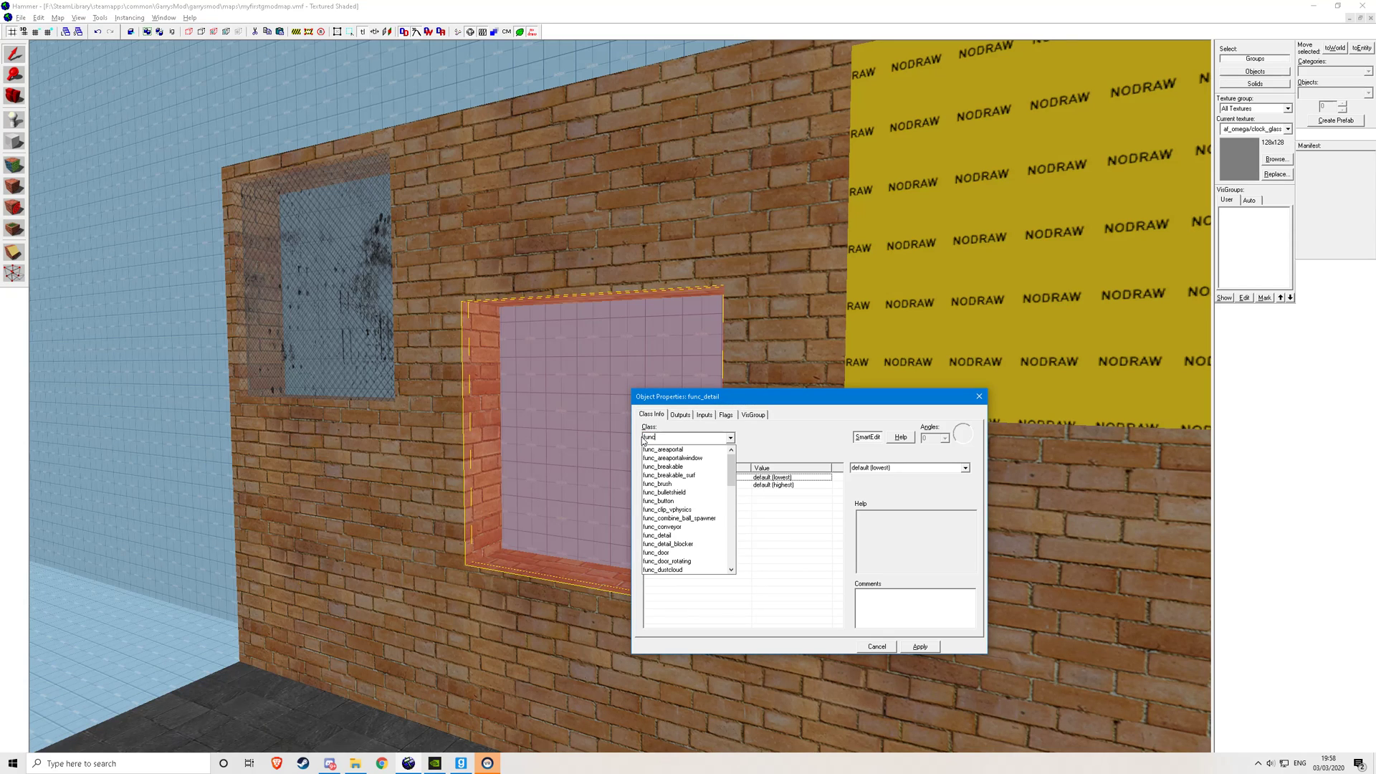
text(_breakab)
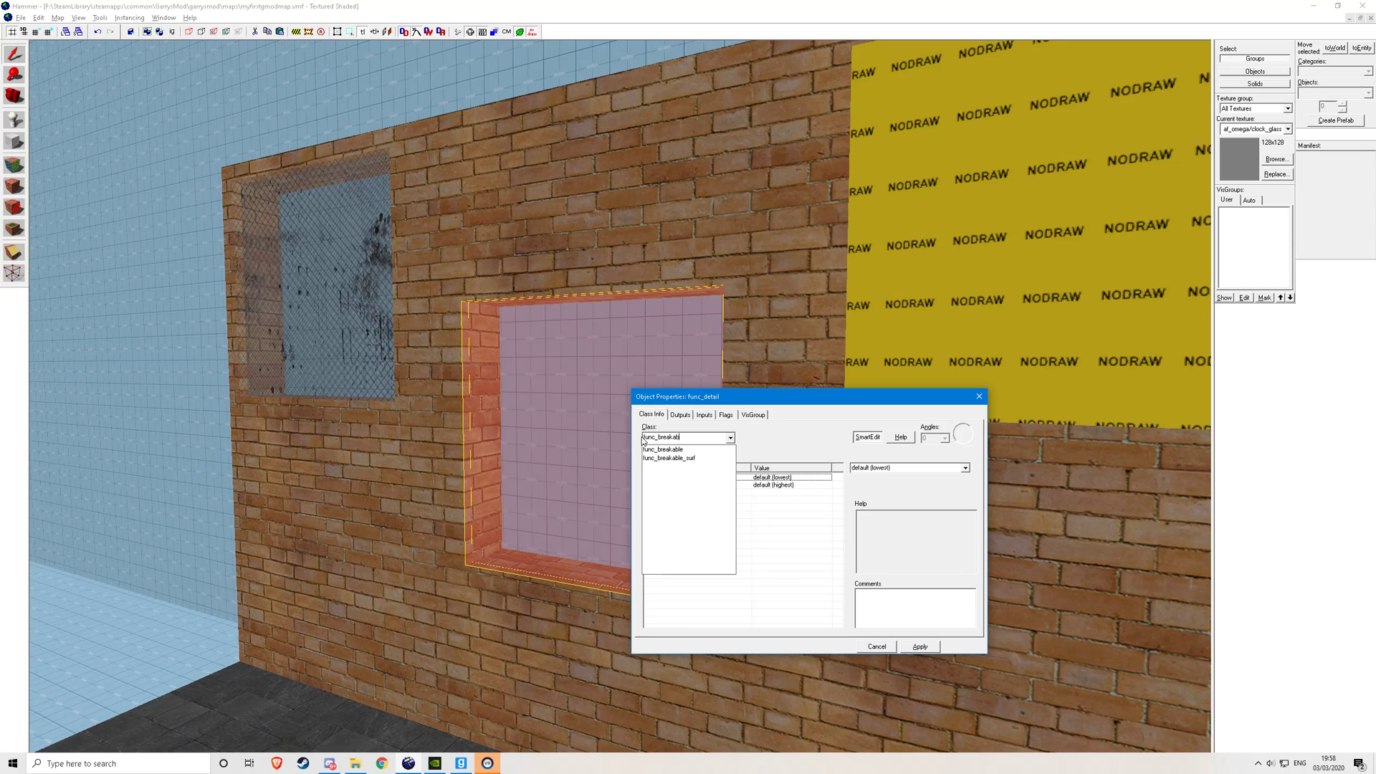
text(le)
click(672, 452)
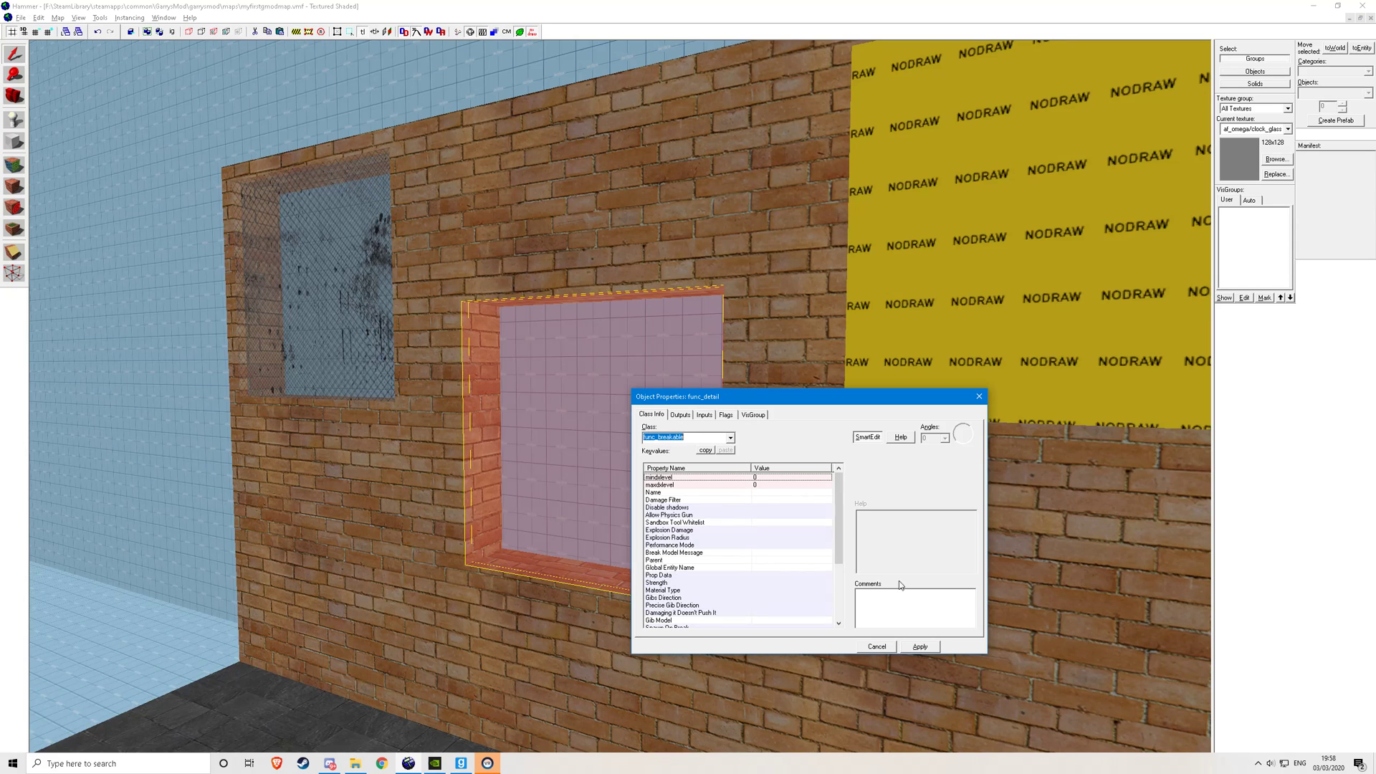
click(931, 650)
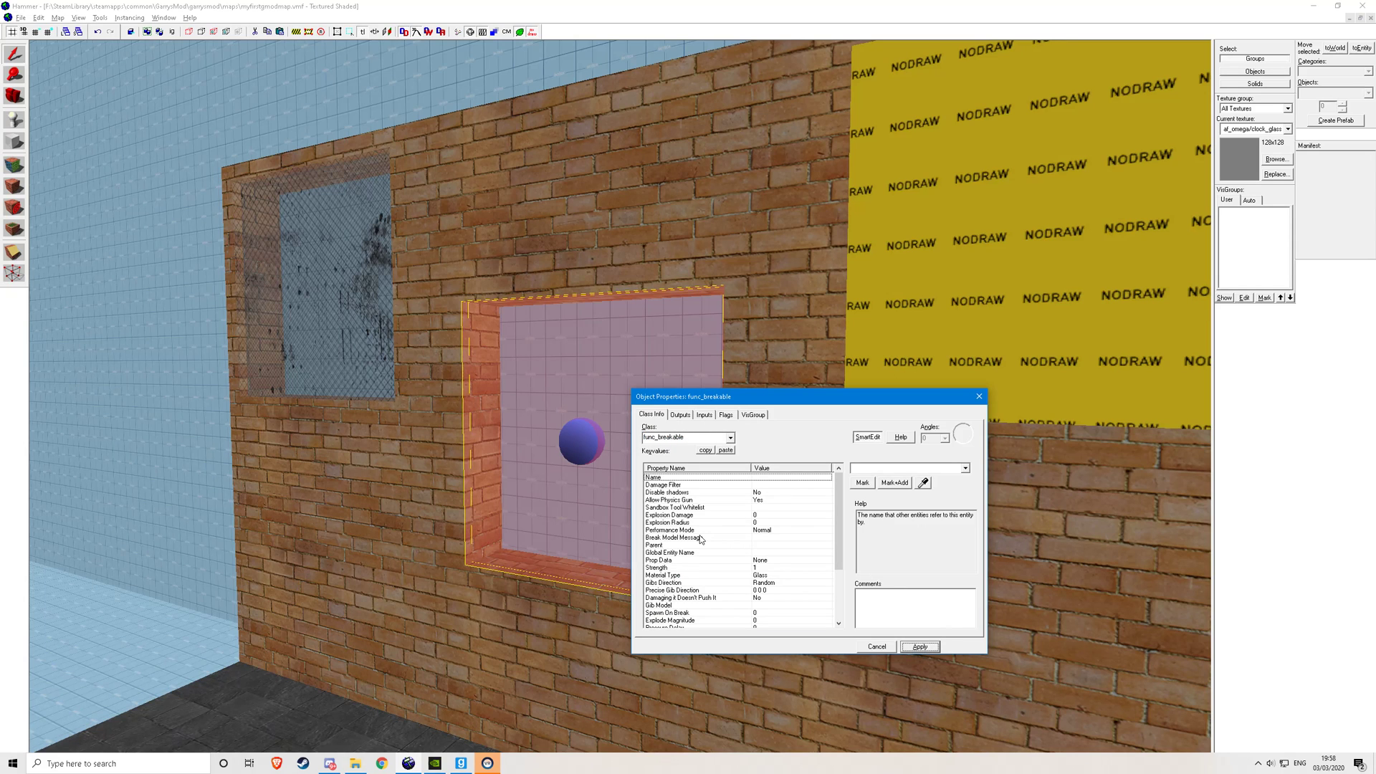
Step: Confirm the Material Type is Glass, close the properties, and move the camera toward the right window
click(776, 577)
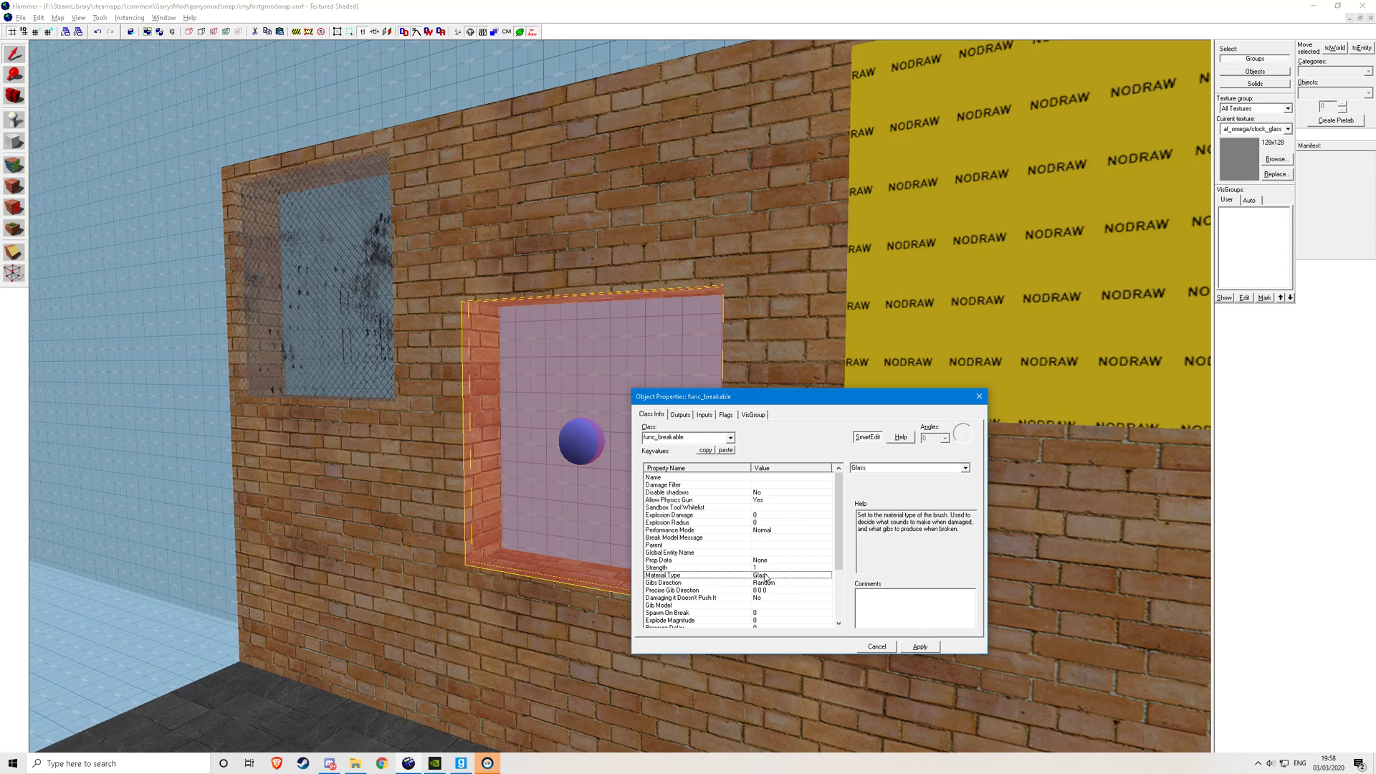
click(591, 494)
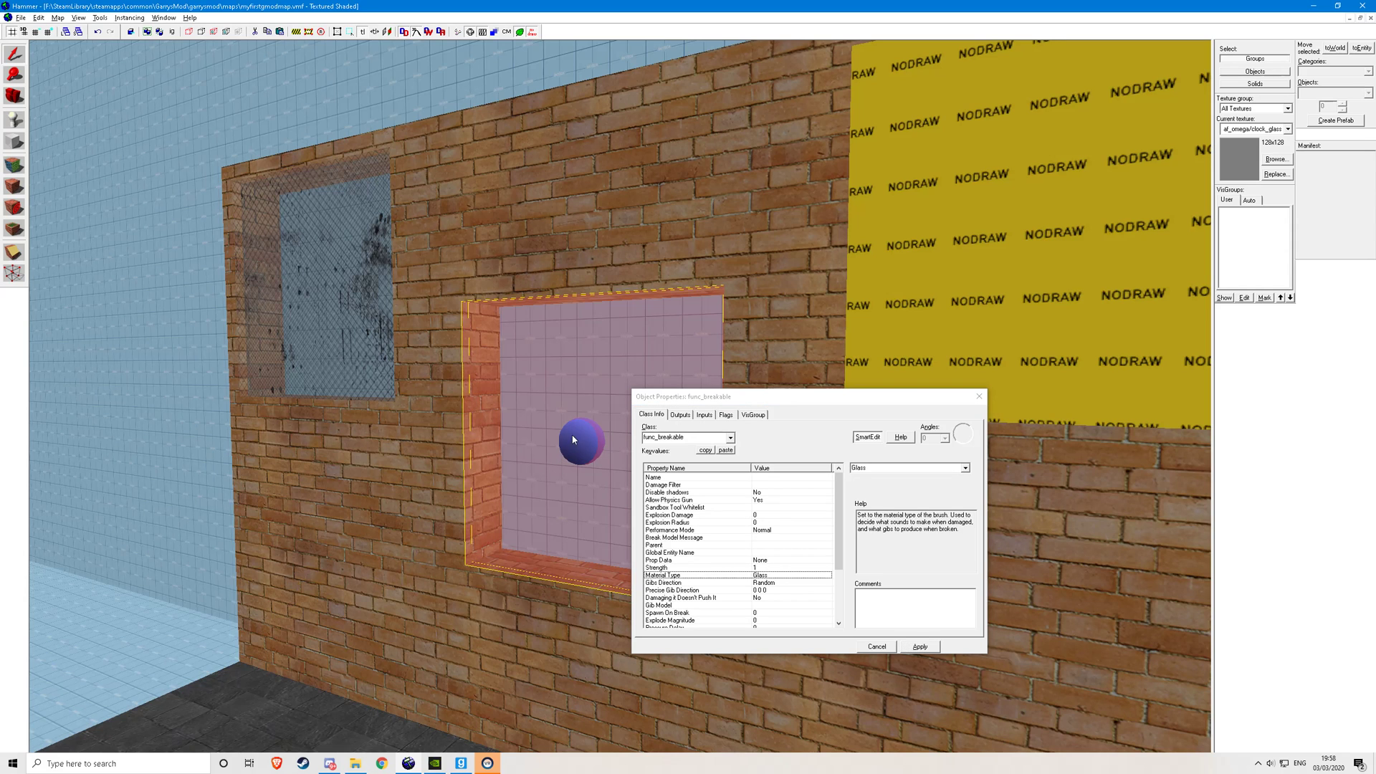
click(977, 397)
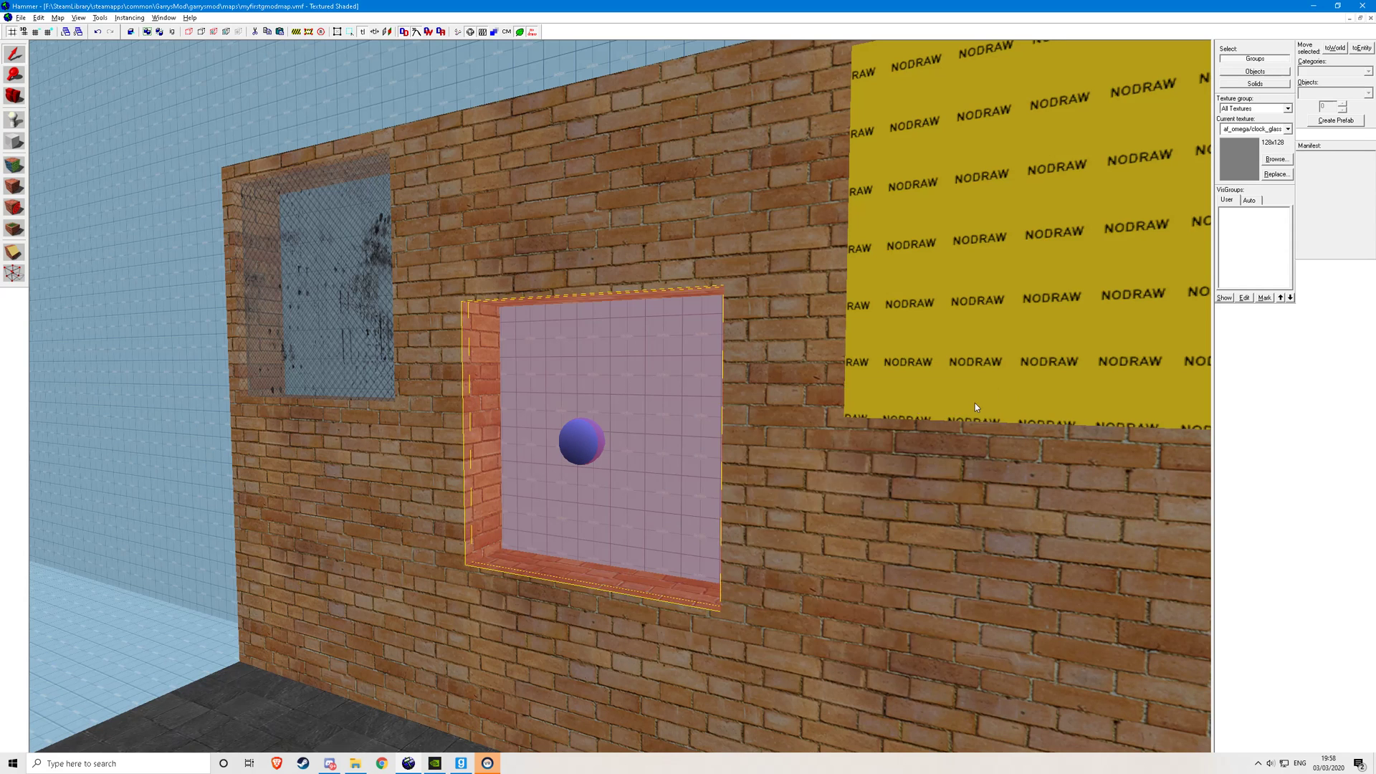
key(Down)
key(Left)
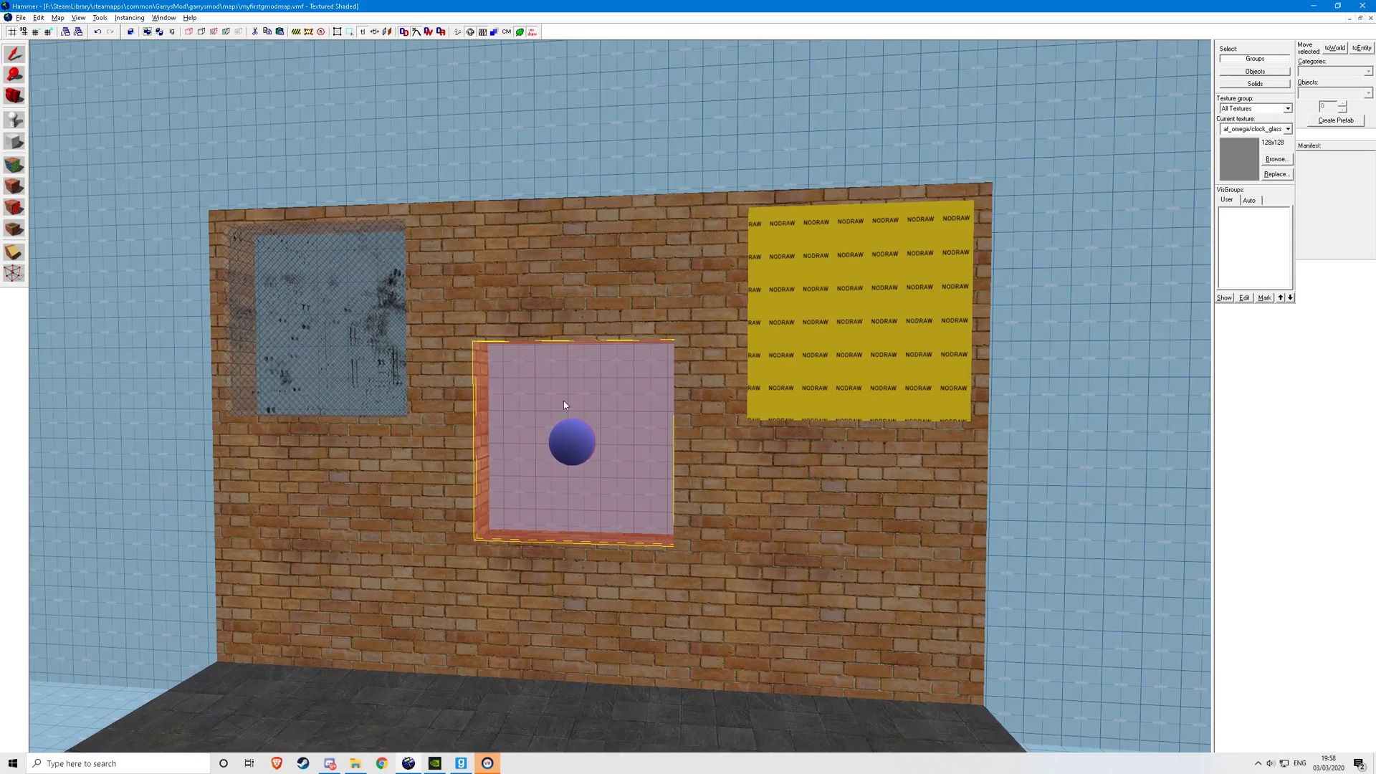
key(Up)
key(Right)
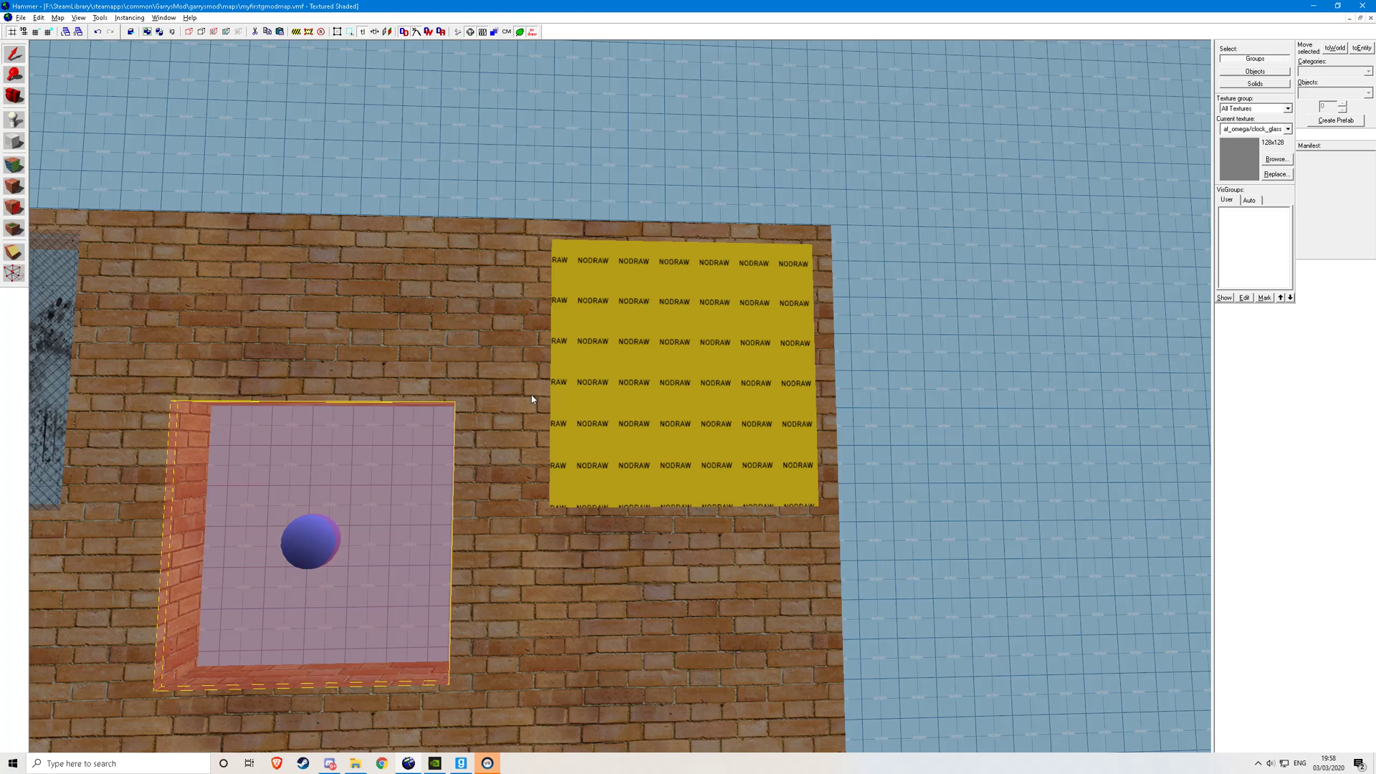
Step: Apply the glasswindowbreak070a texture to the right pane's front face
key(shift+a)
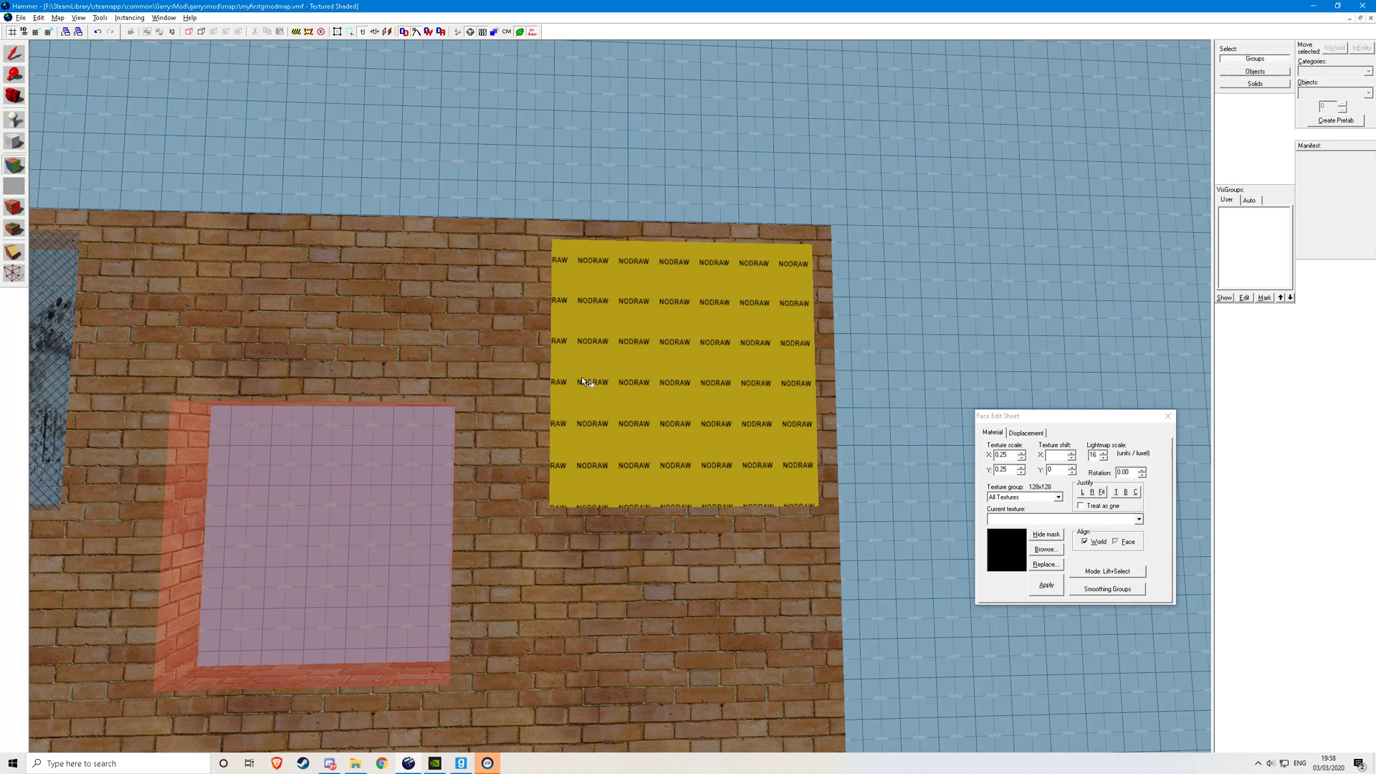
click(1044, 549)
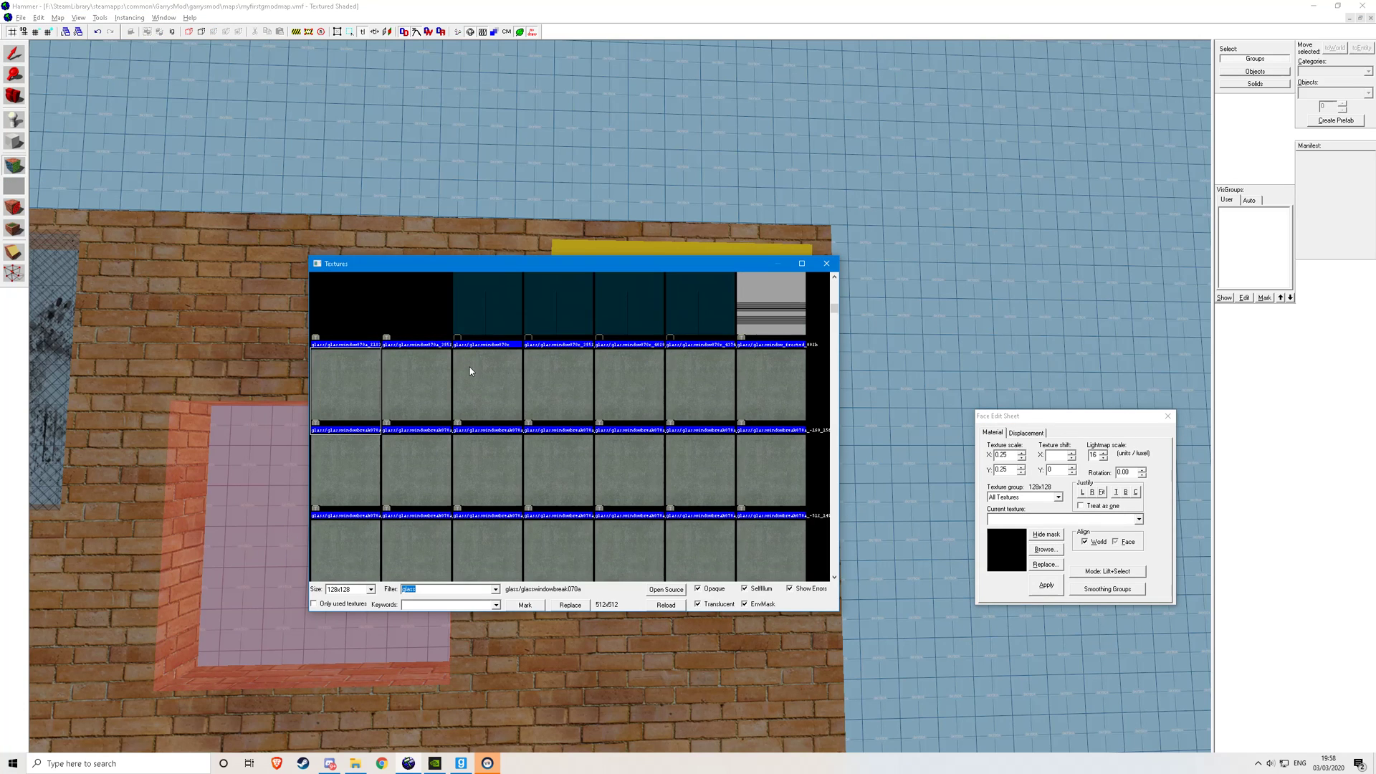
double_click(334, 398)
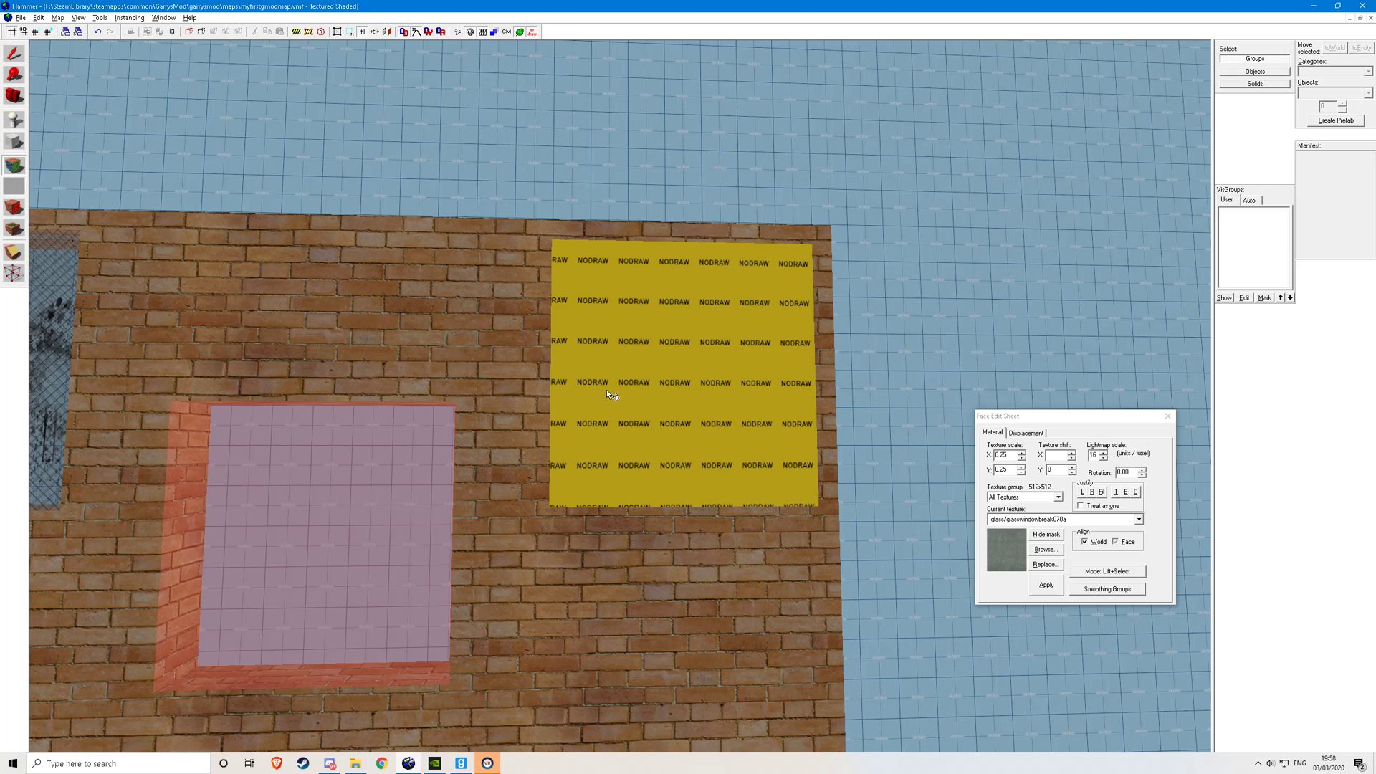
right_click(718, 411)
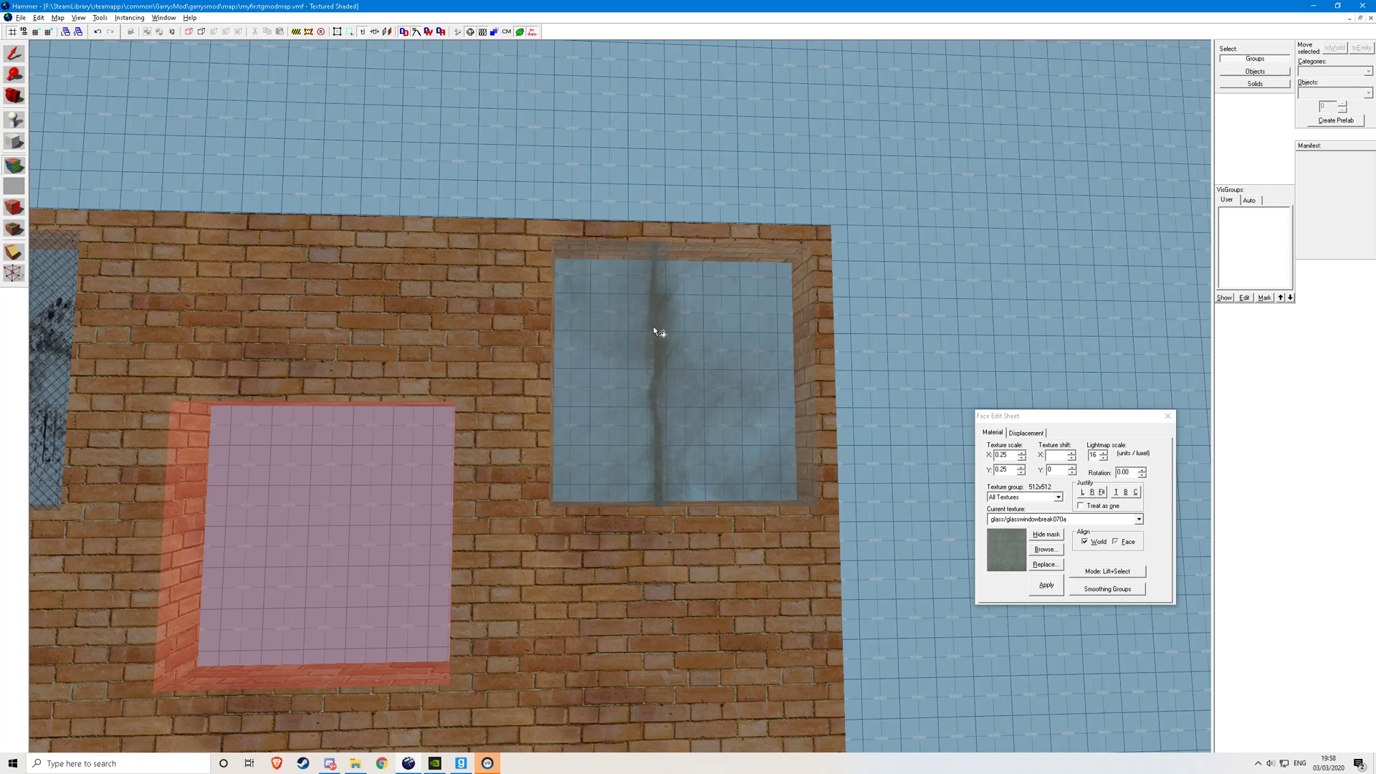
scroll(683, 349, up, 3)
Step: Fly behind the wall and reset the nodraw back face's texture shift to zero
key(z)
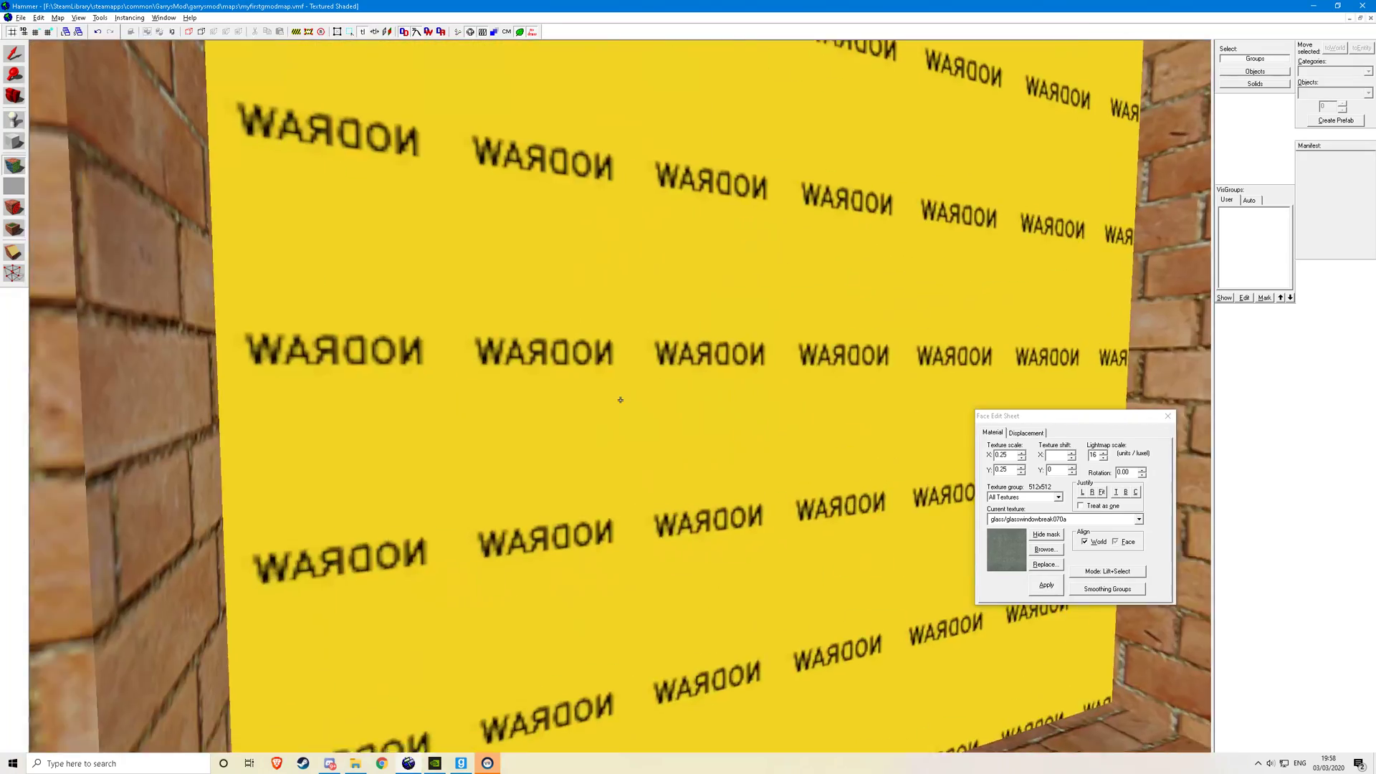
scroll(620, 400, down, 5)
key(z)
click(514, 402)
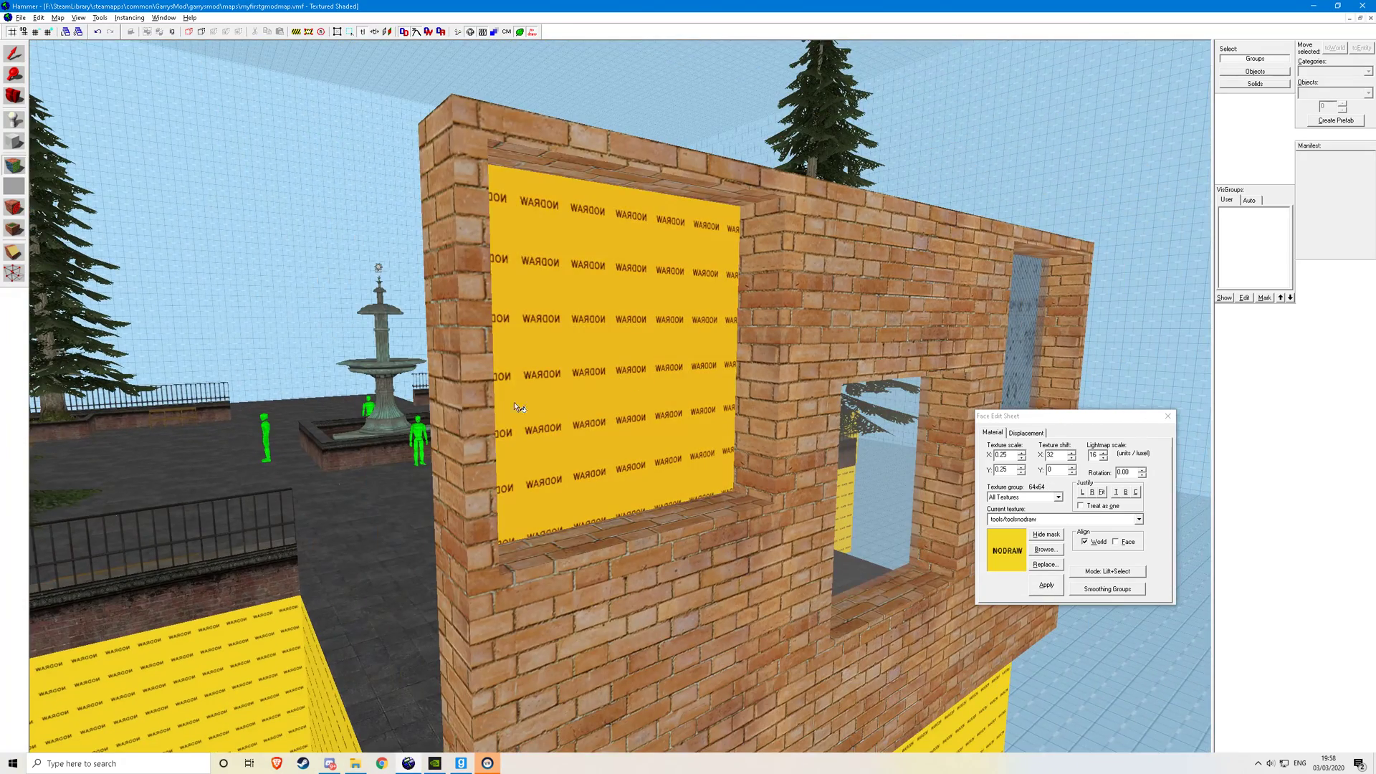
click(575, 360)
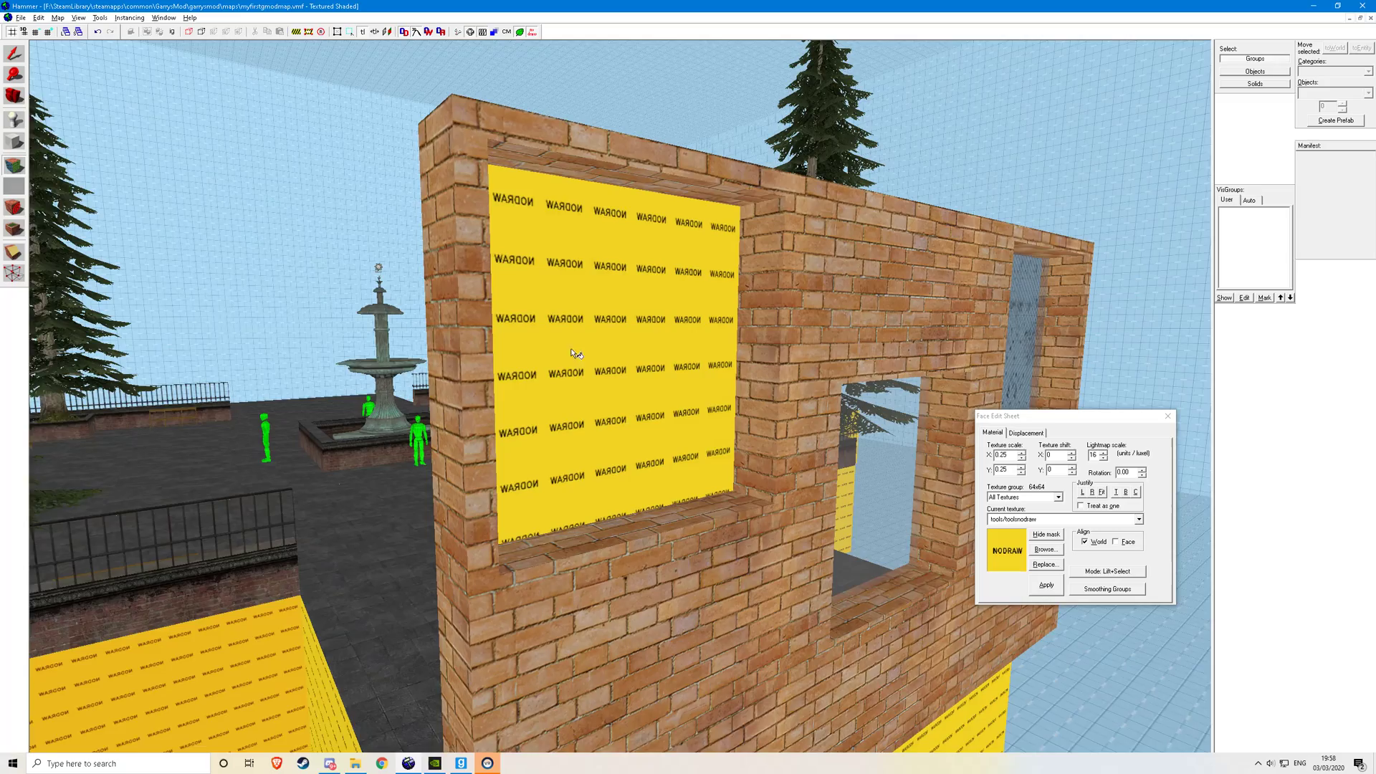
key(z)
key(w)
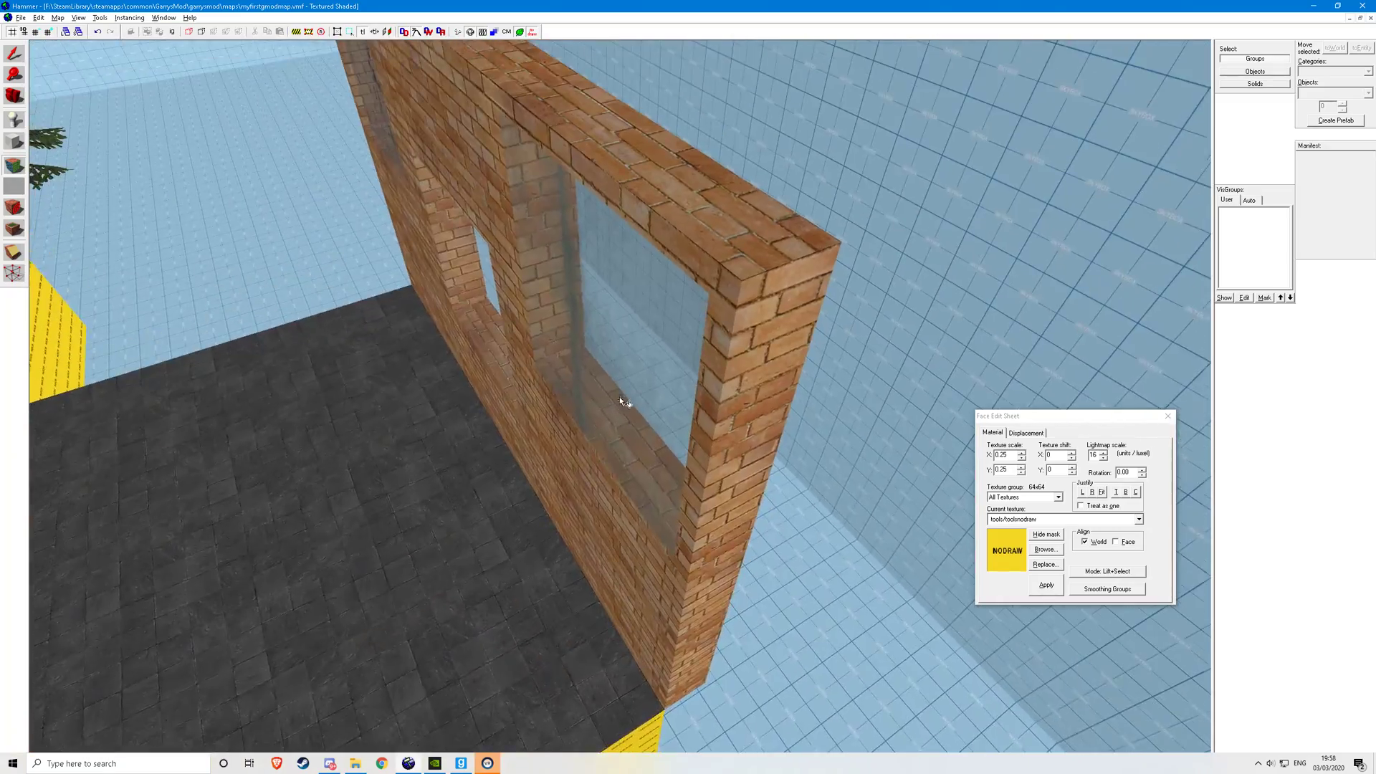
Step: Inspect the glass face up close, close the Face Edit Sheet, and select the right pane
click(620, 397)
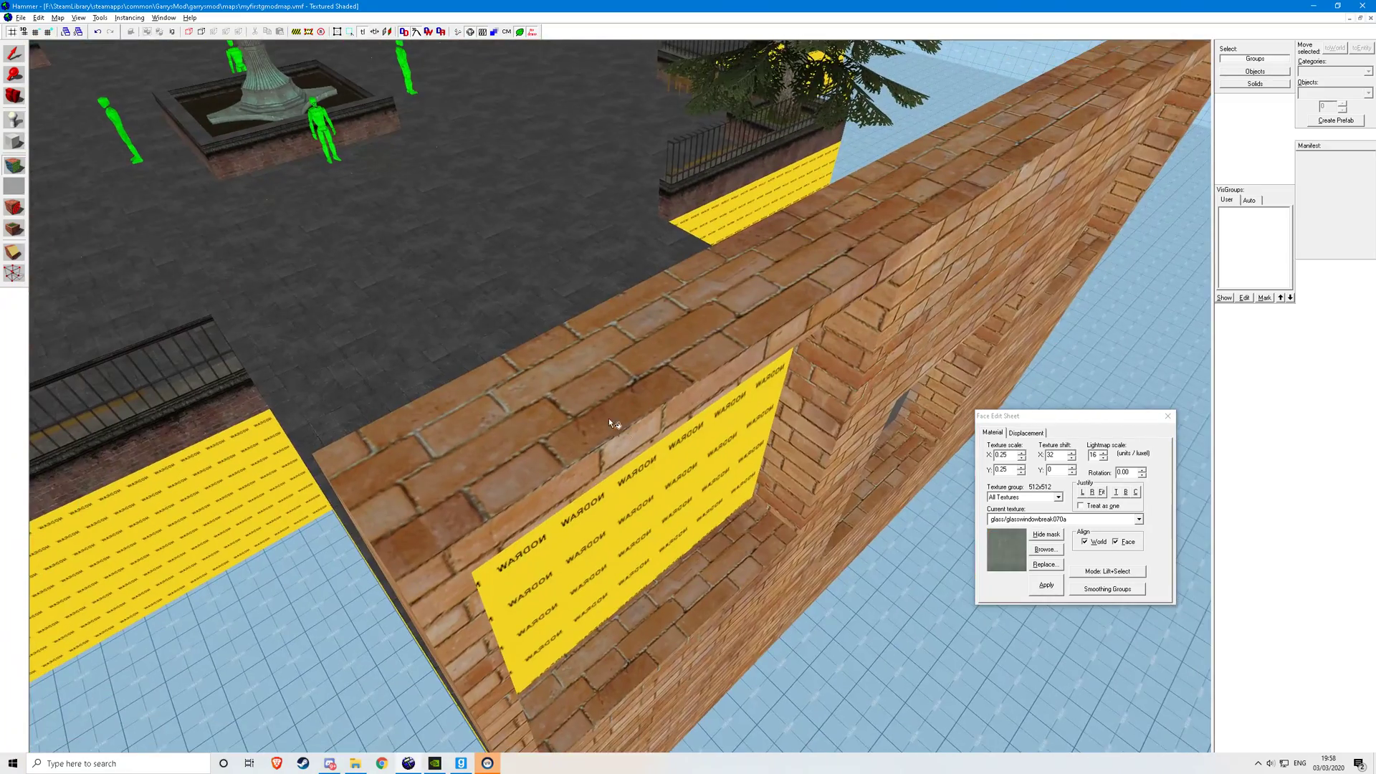
key(z)
key(w)
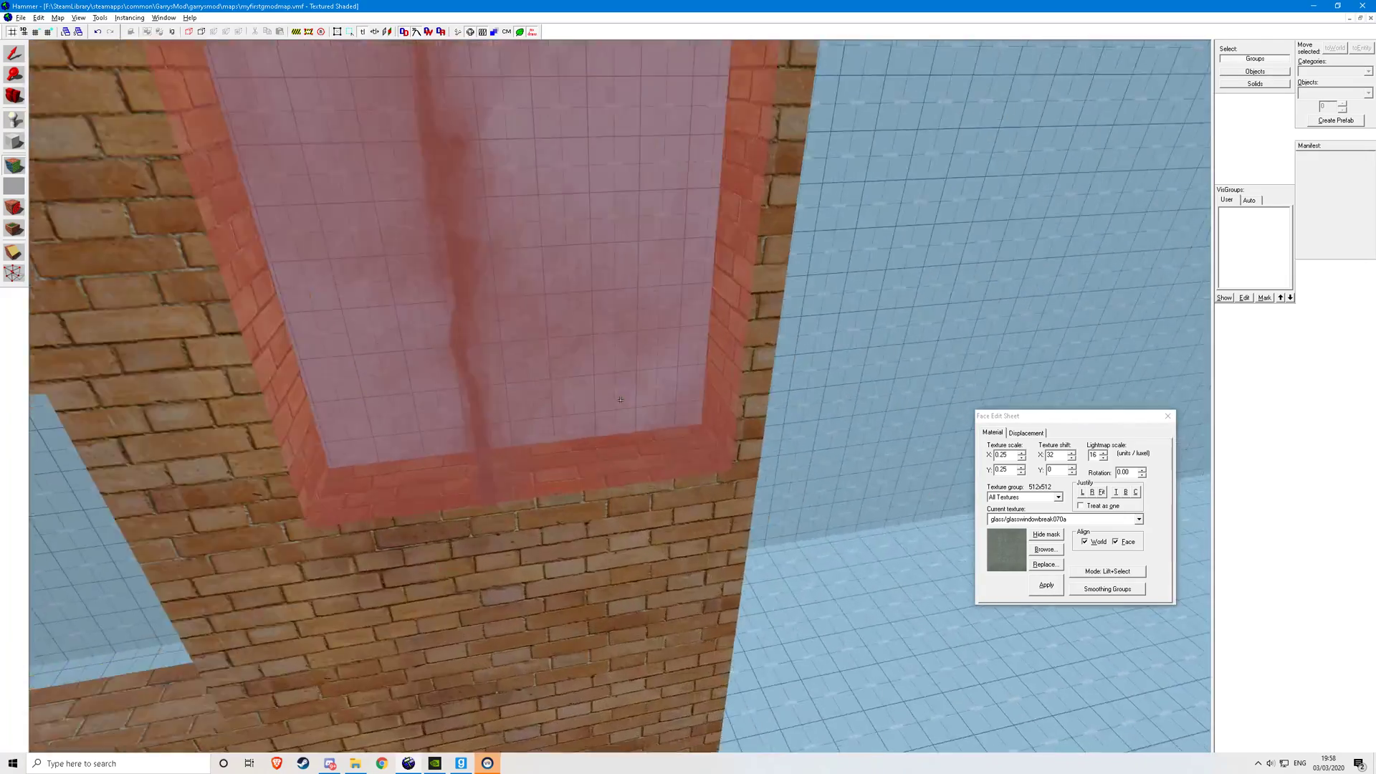
key(s)
key(z)
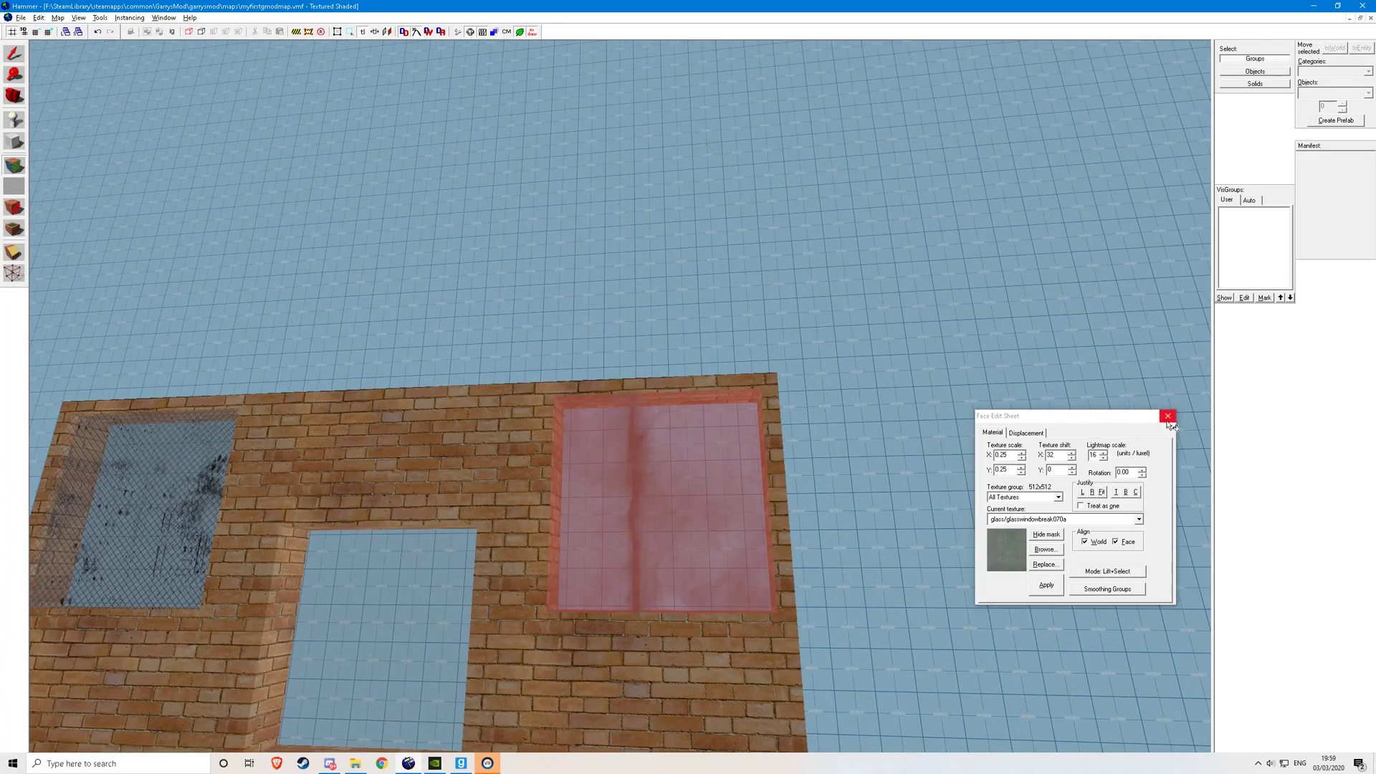
click(1169, 414)
click(655, 461)
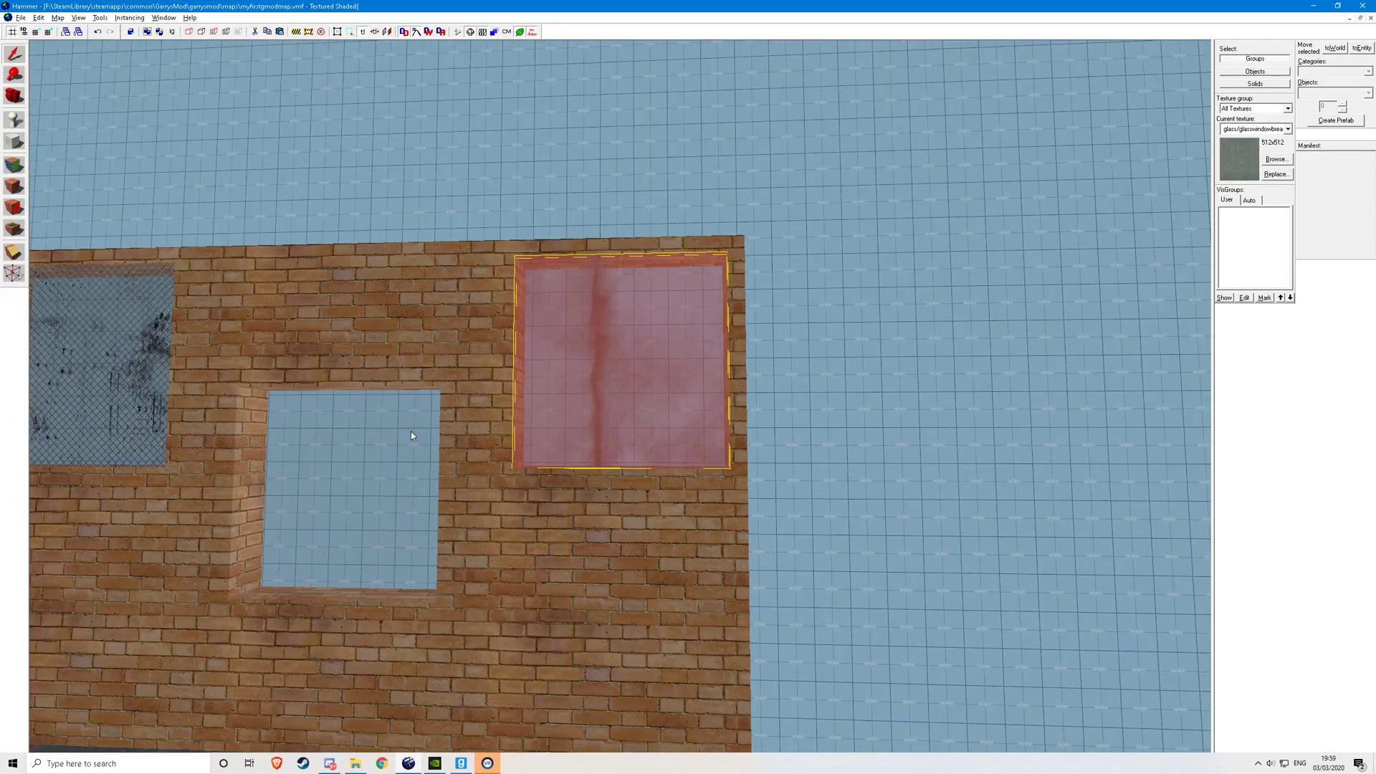
Step: Tie the right pane to an entity with class func_breakable_surf
key(ctrl+t)
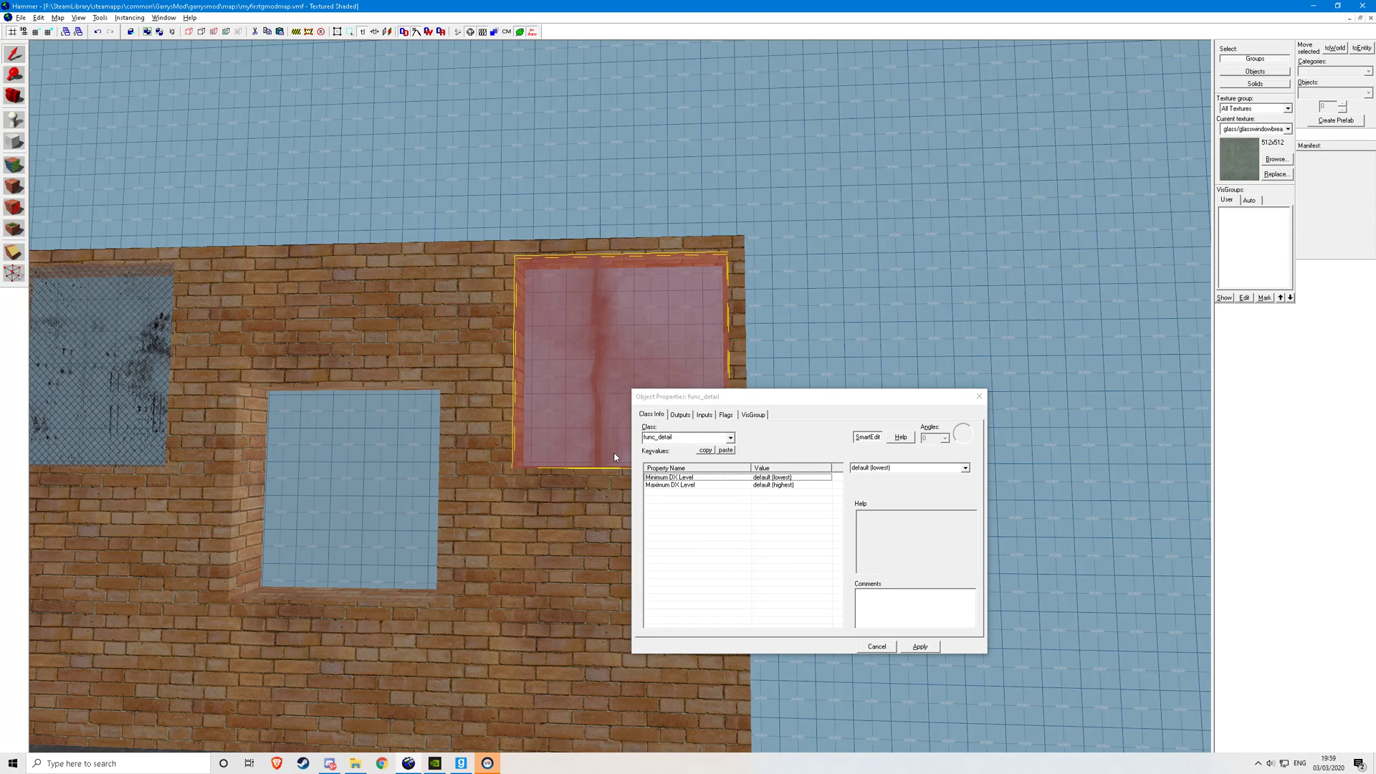
click(658, 438)
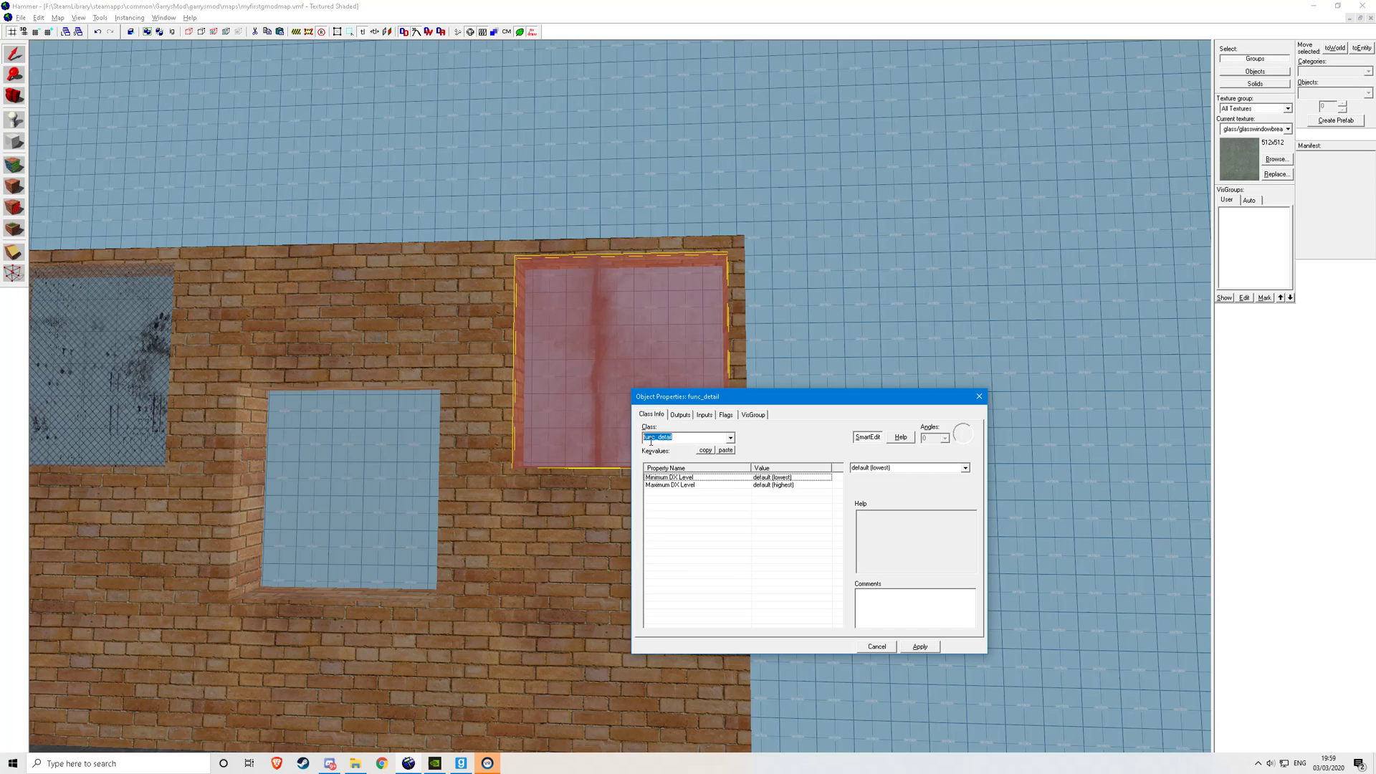
text(func_nrea)
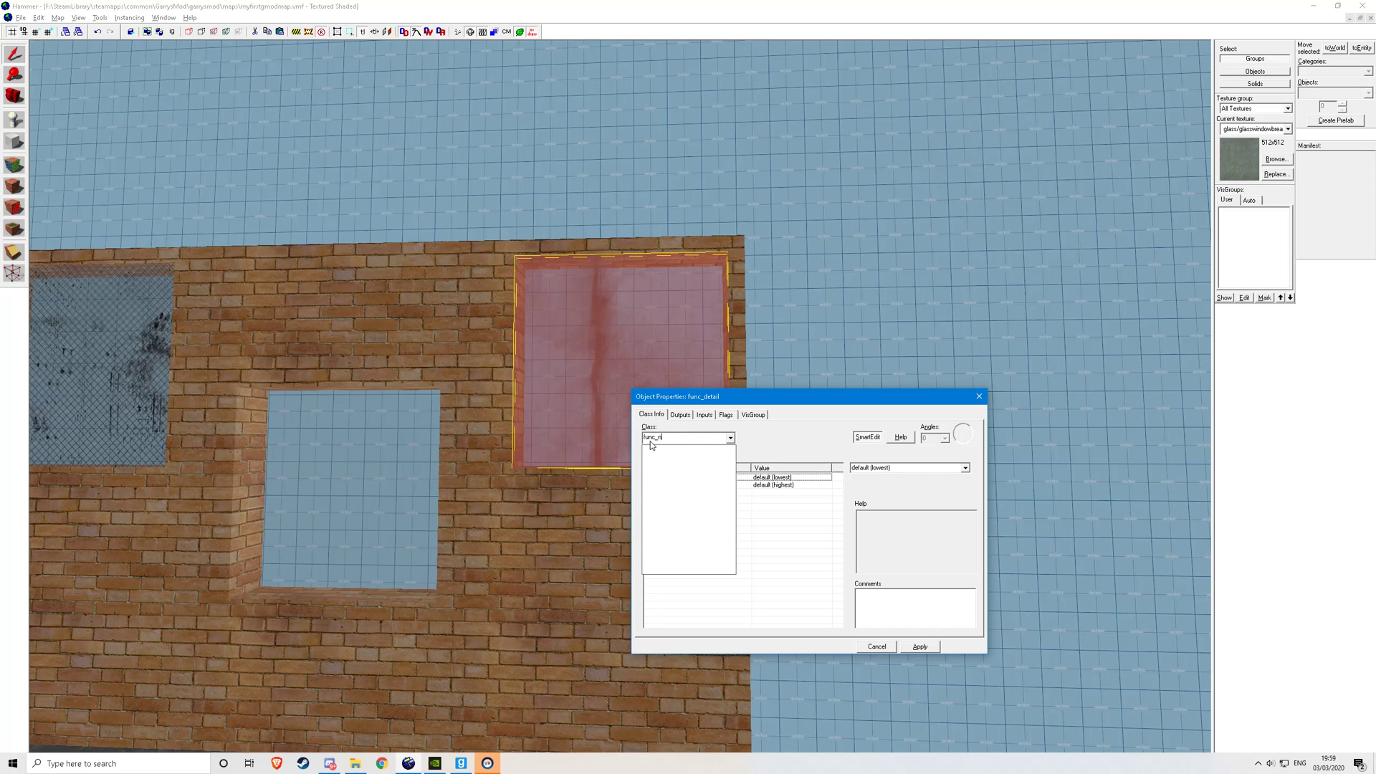
key(BackSpace)
text(breakable)
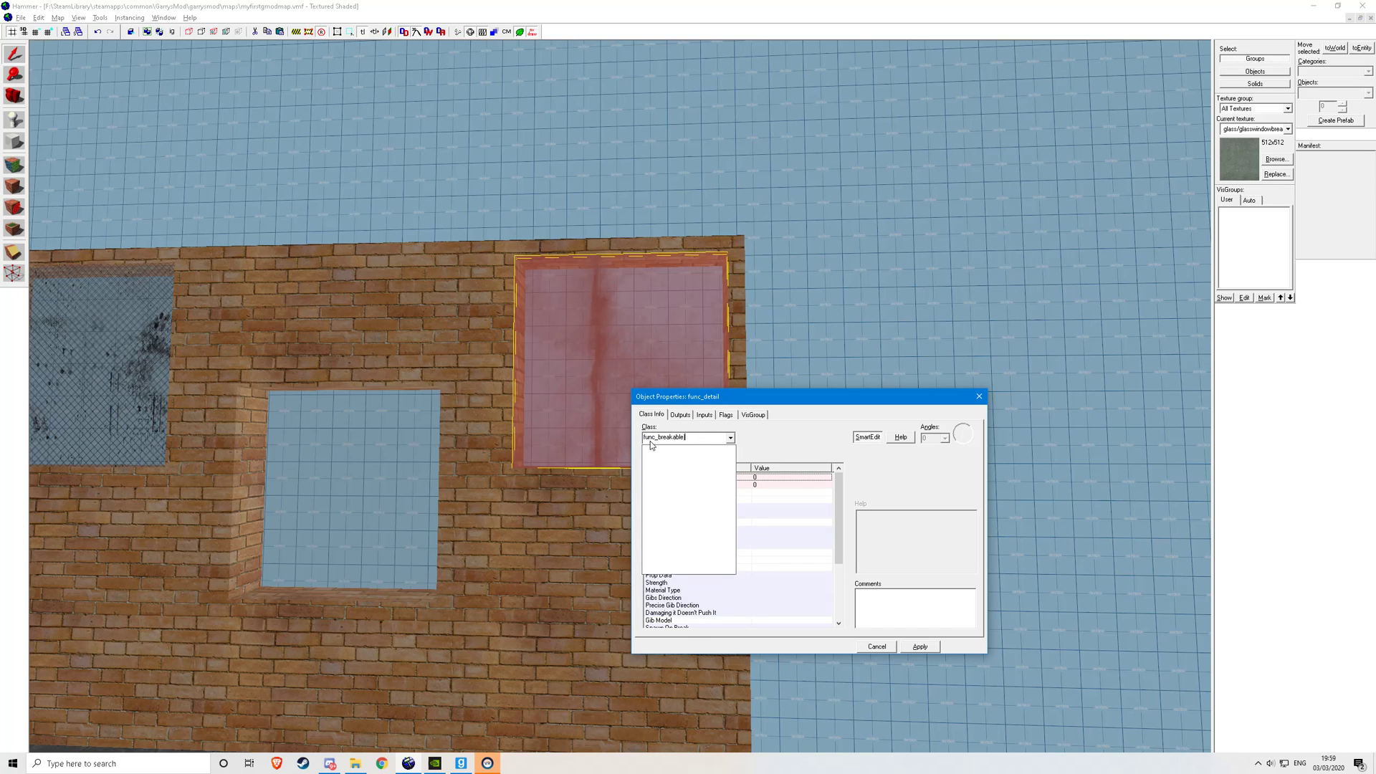
text(_surf)
key(Return)
click(910, 649)
Step: Confirm Material Type Glass, apply the entity settings, and close the properties
click(784, 576)
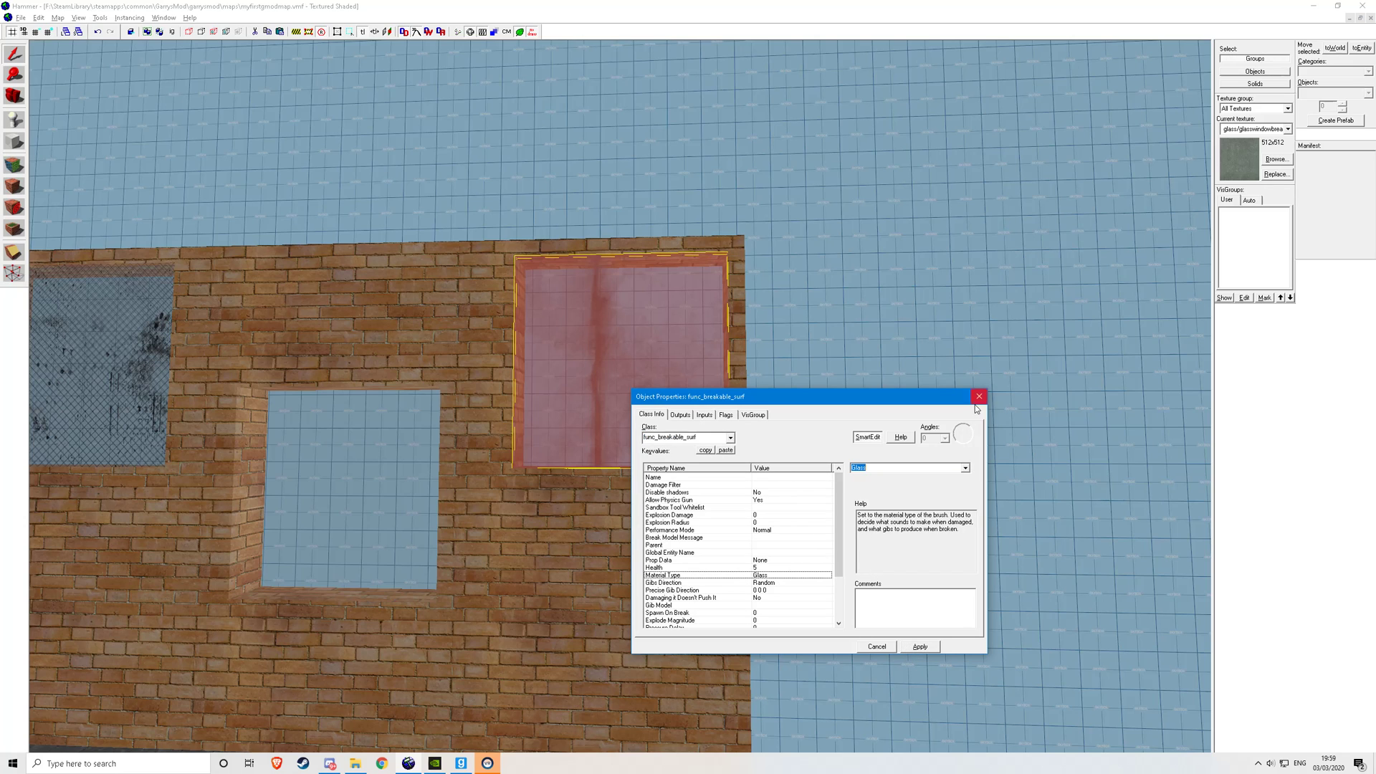
click(921, 647)
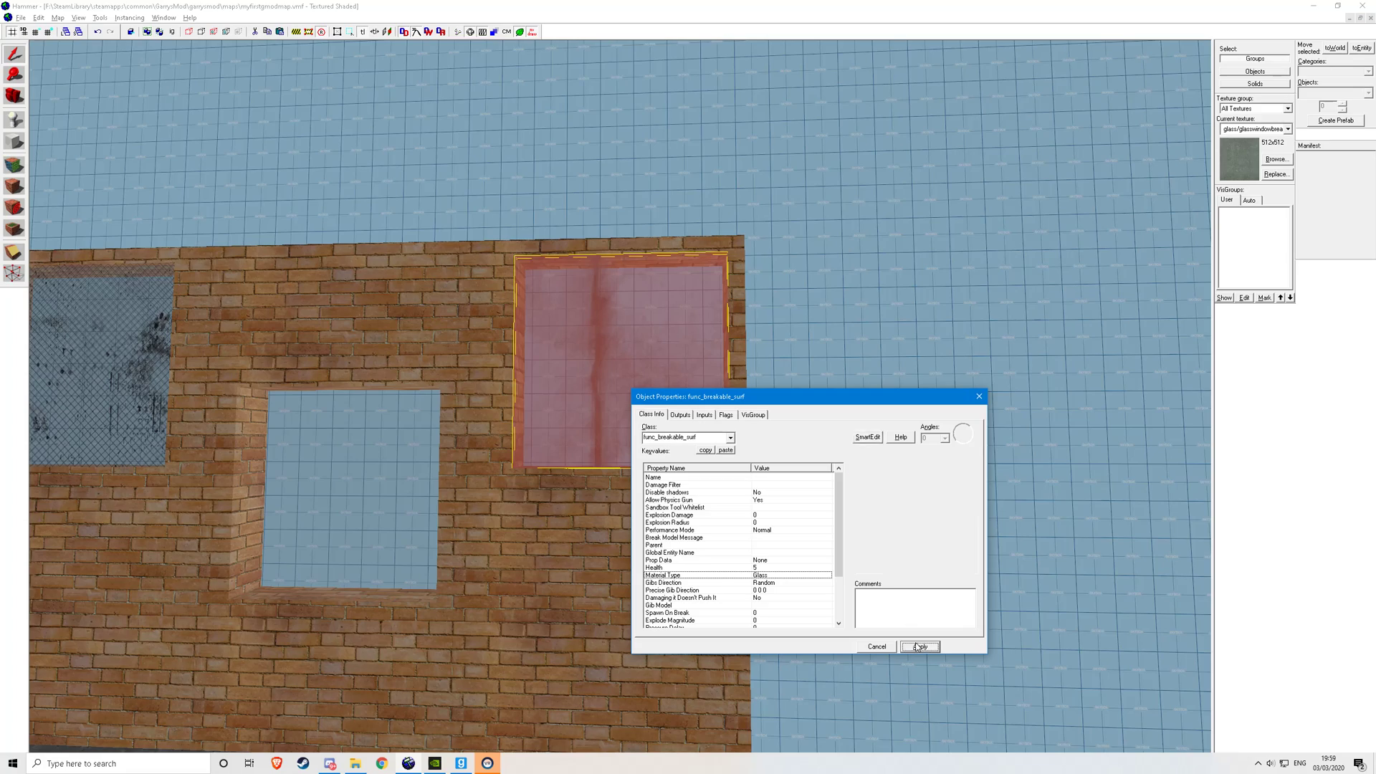
click(978, 396)
scroll(645, 430, down, 5)
click(638, 265)
key(z)
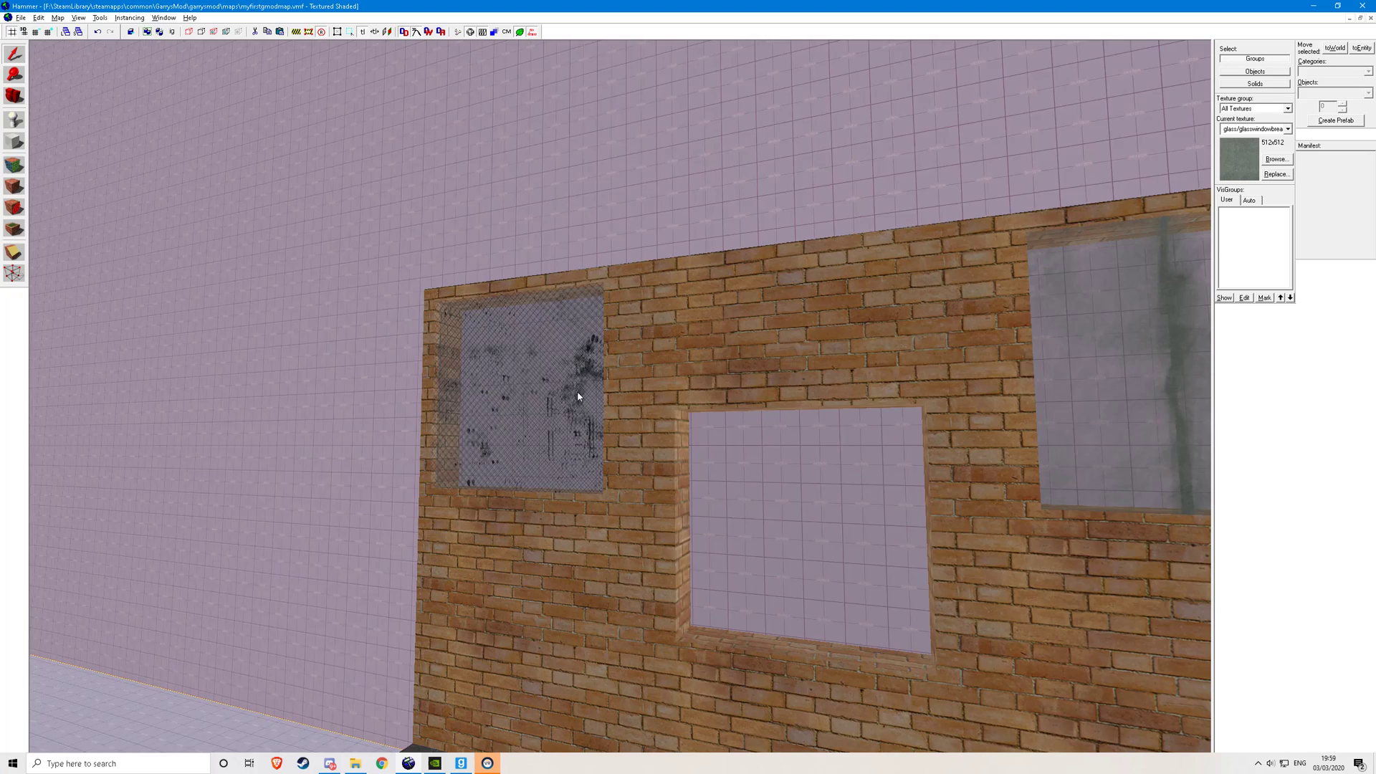
key(z)
click(737, 524)
click(1049, 402)
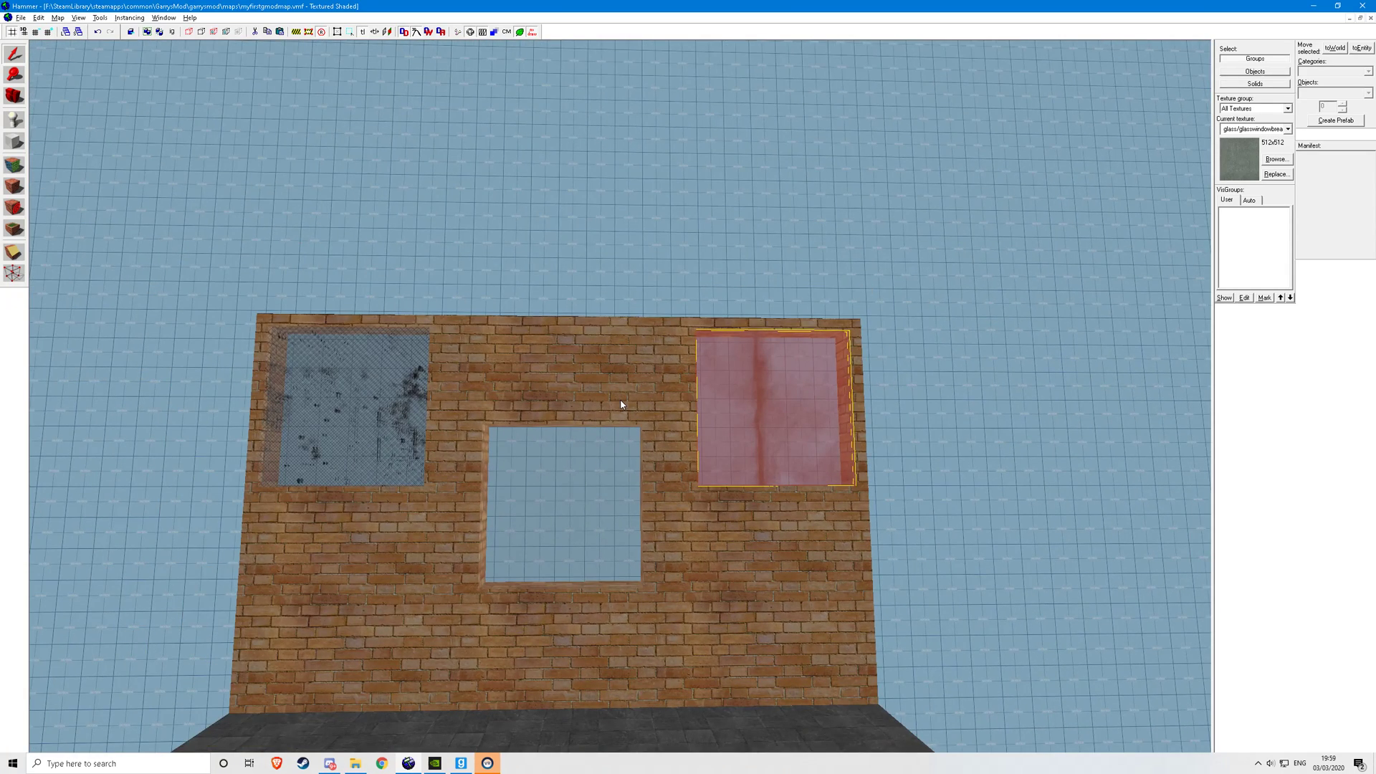
key(a)
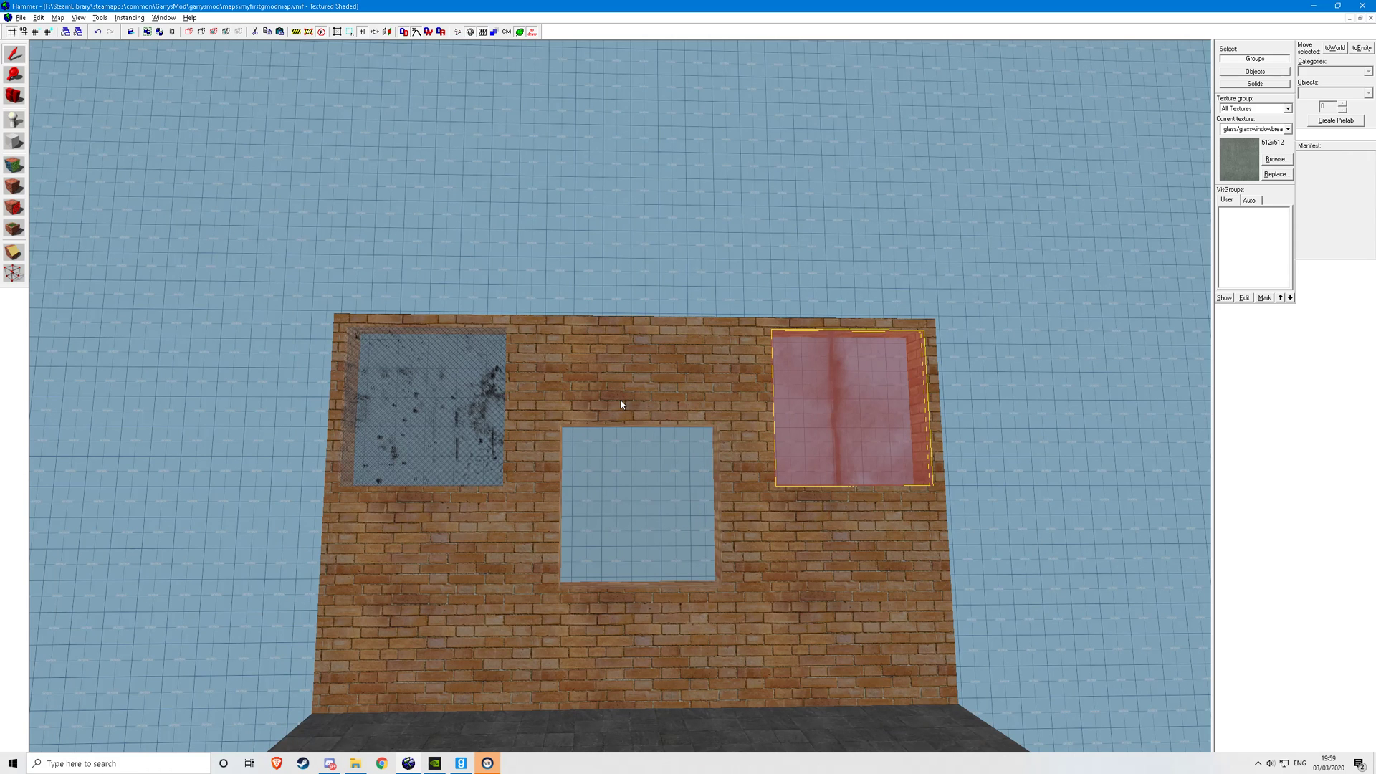
key(w)
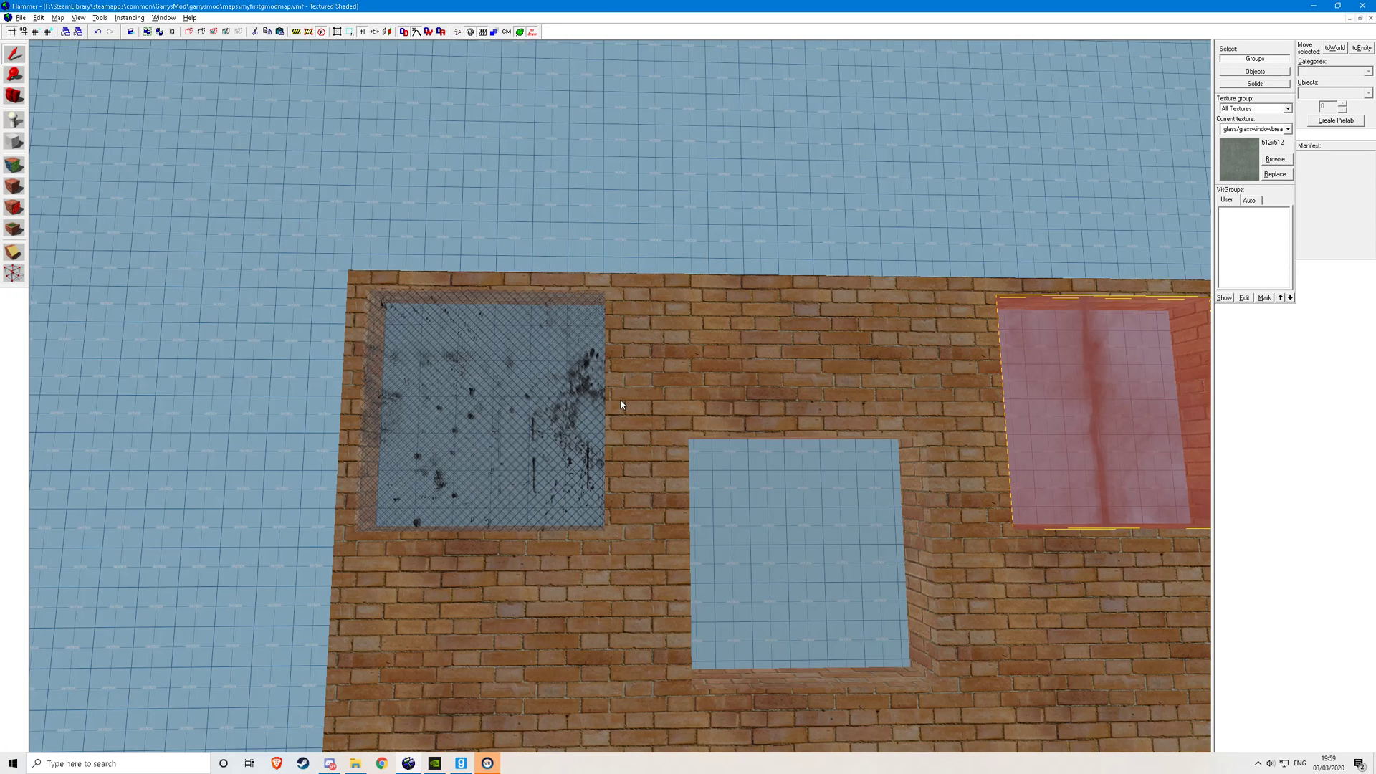
key(d)
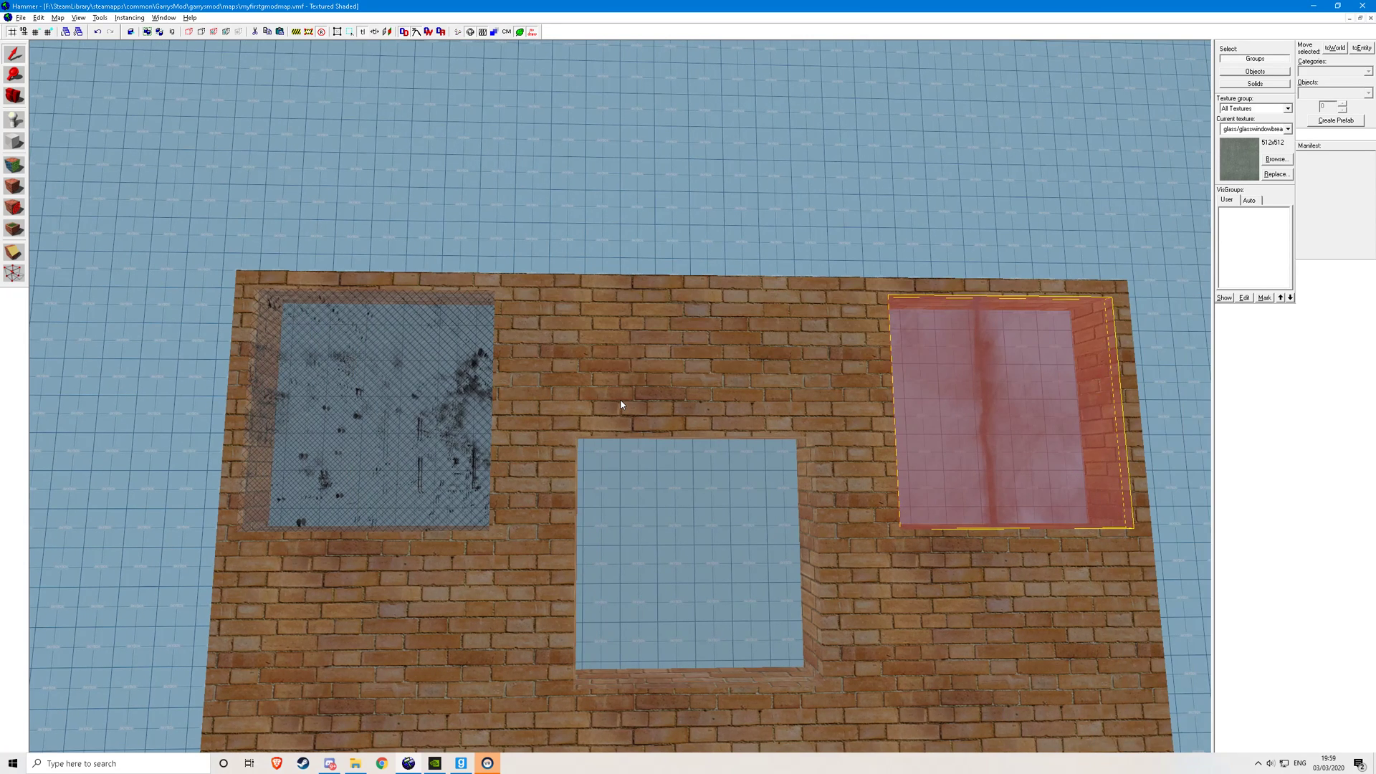